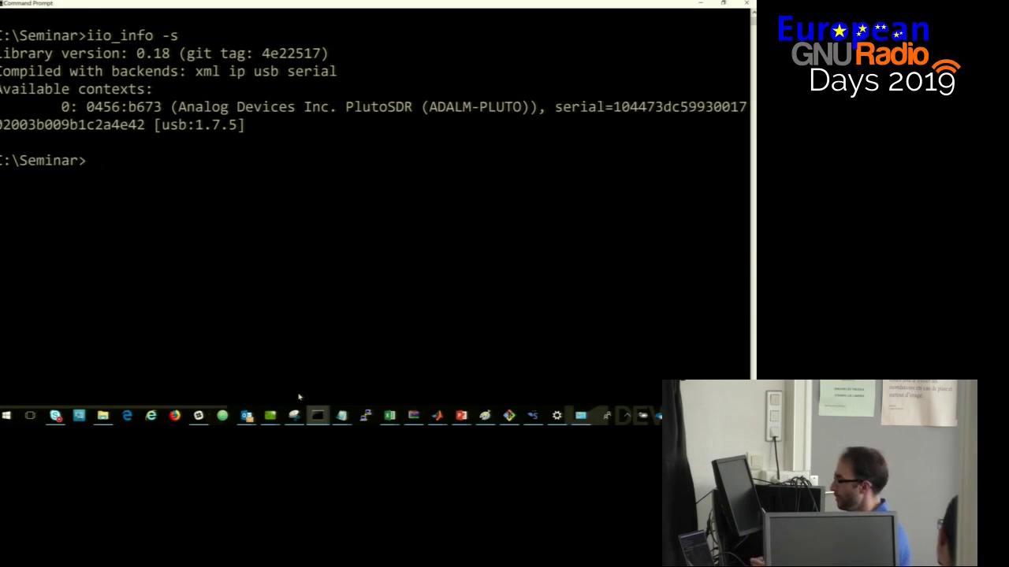
- Query the PlutoSDR over the network with iio_info -n 192.168.2.1 and interrupt the output
key("Up")
key("BackSpace")
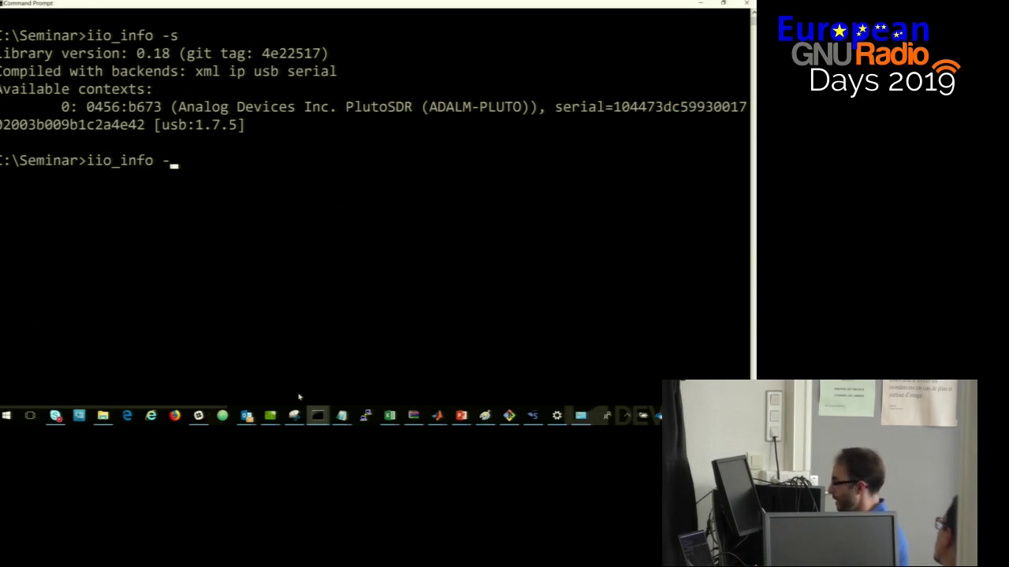
type("n 192.168.2.")
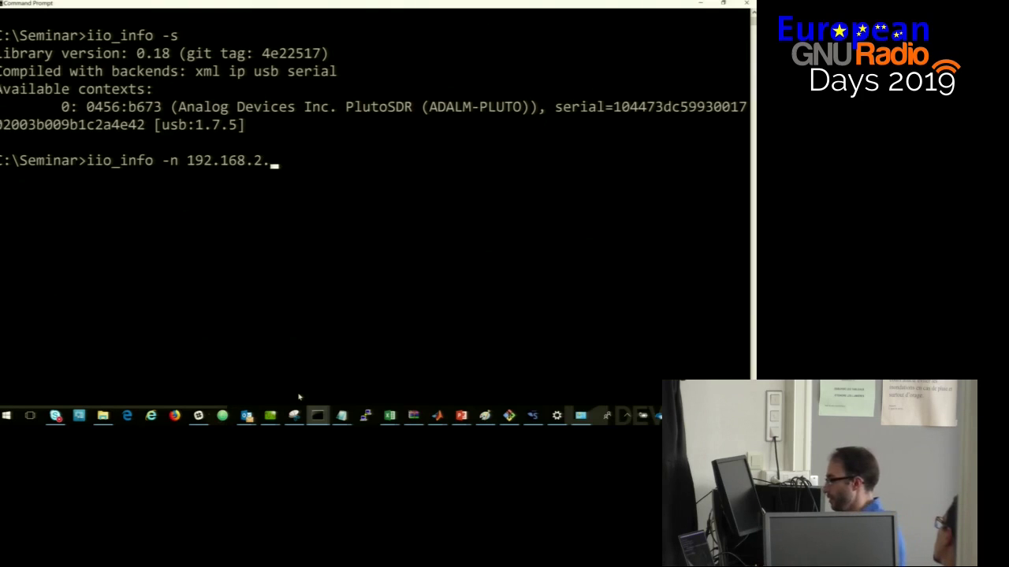
type("10")
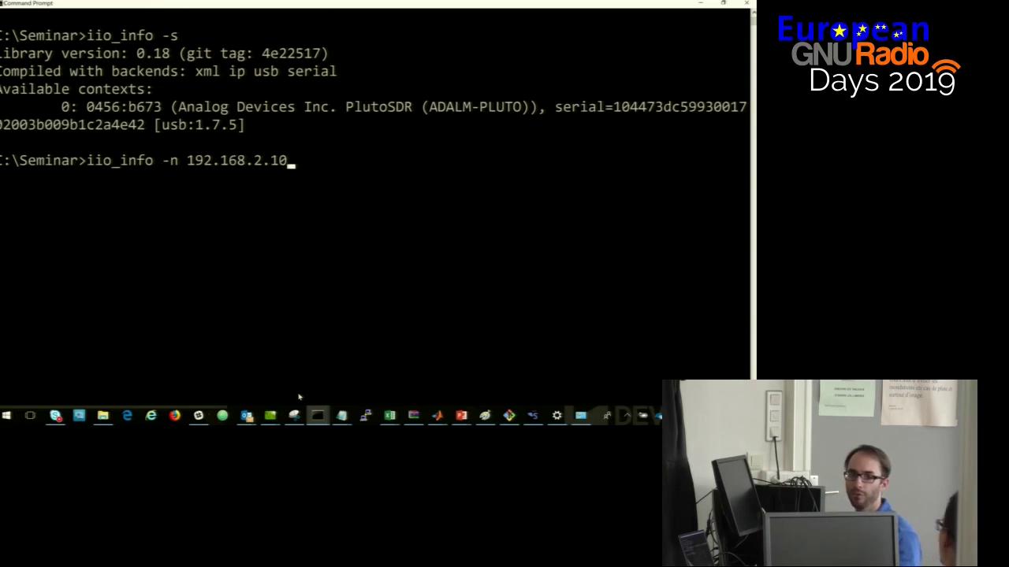
key("BackSpace")
key("Return")
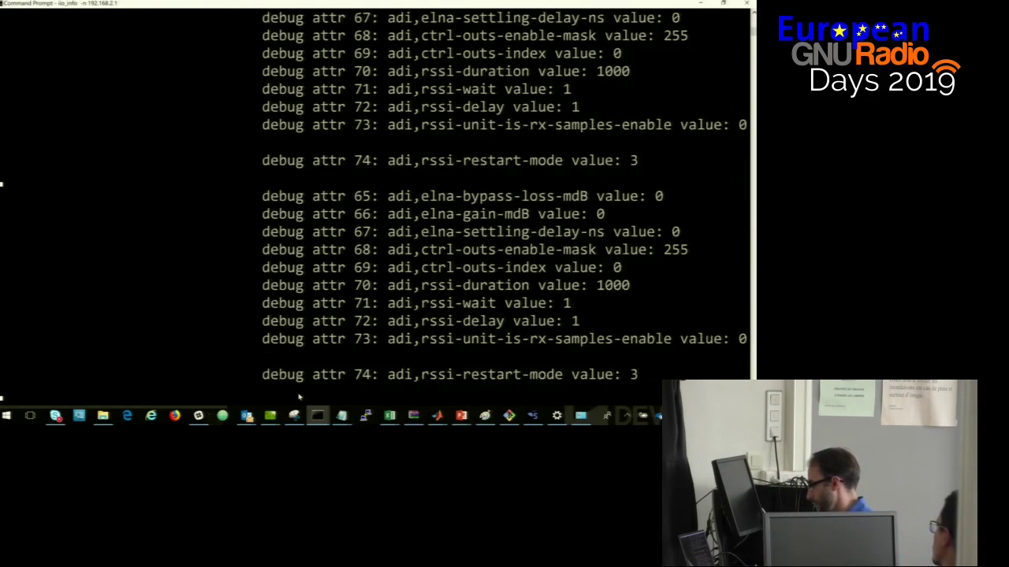
key("ctrl+c")
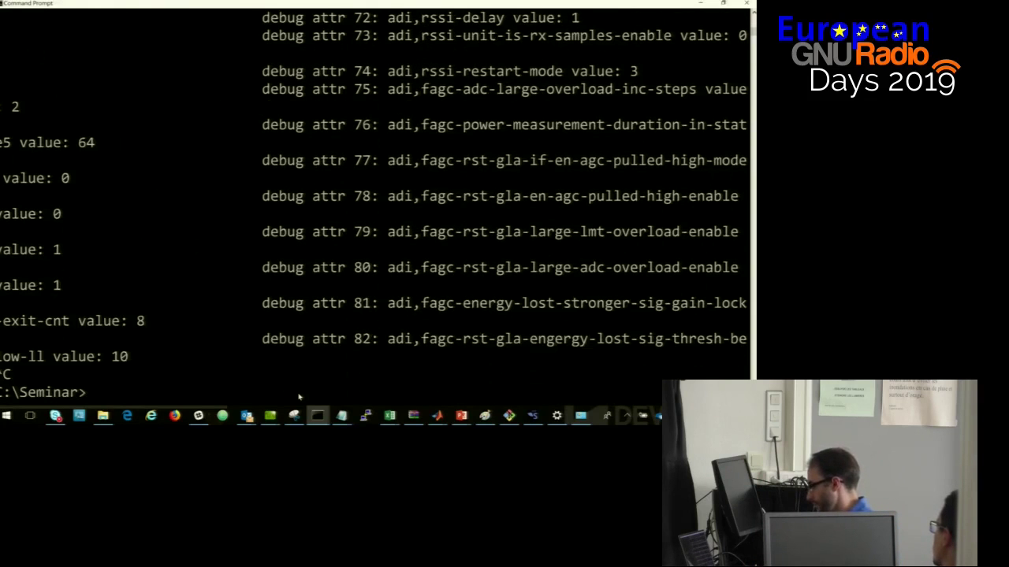
- Clear the console and list the context's IIO devices with iio_attr -a -d
type("cls")
key("Return")
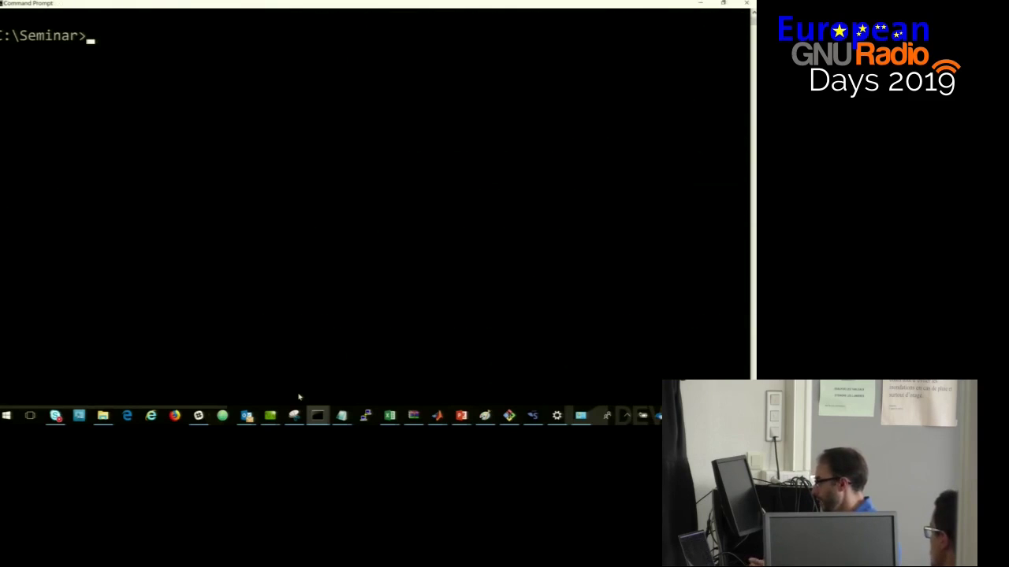
type("i")
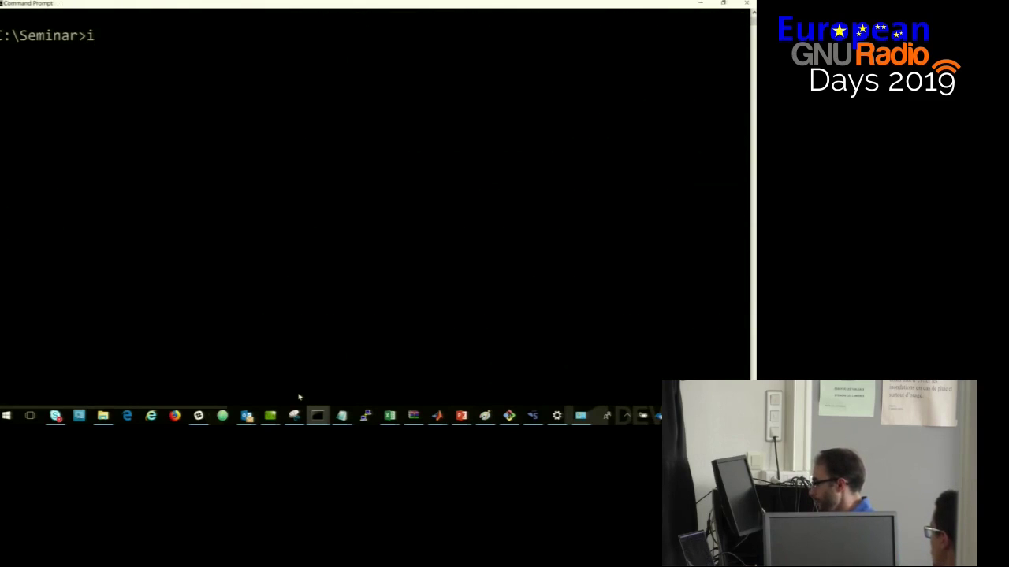
type("io_att")
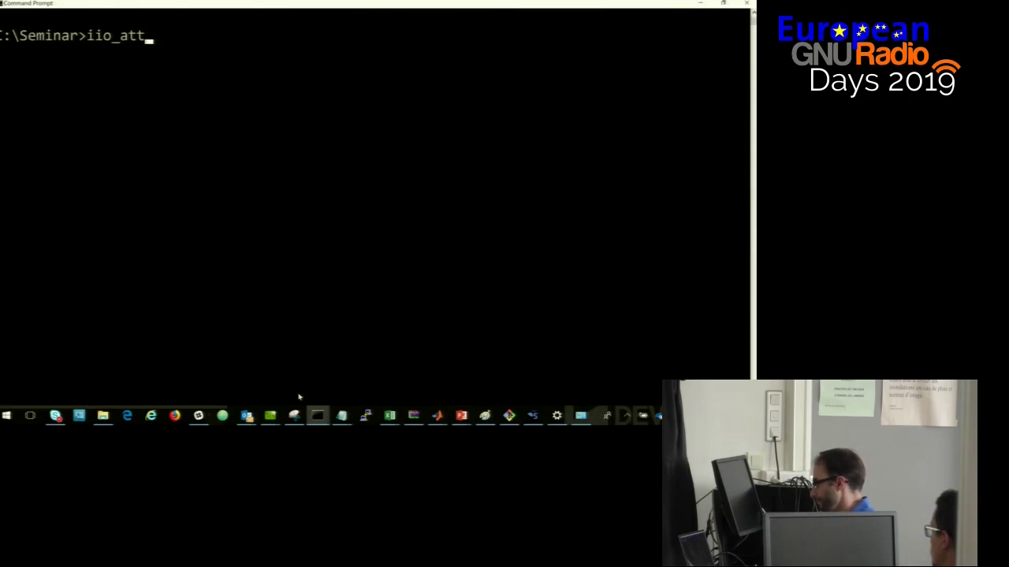
type("r -a -")
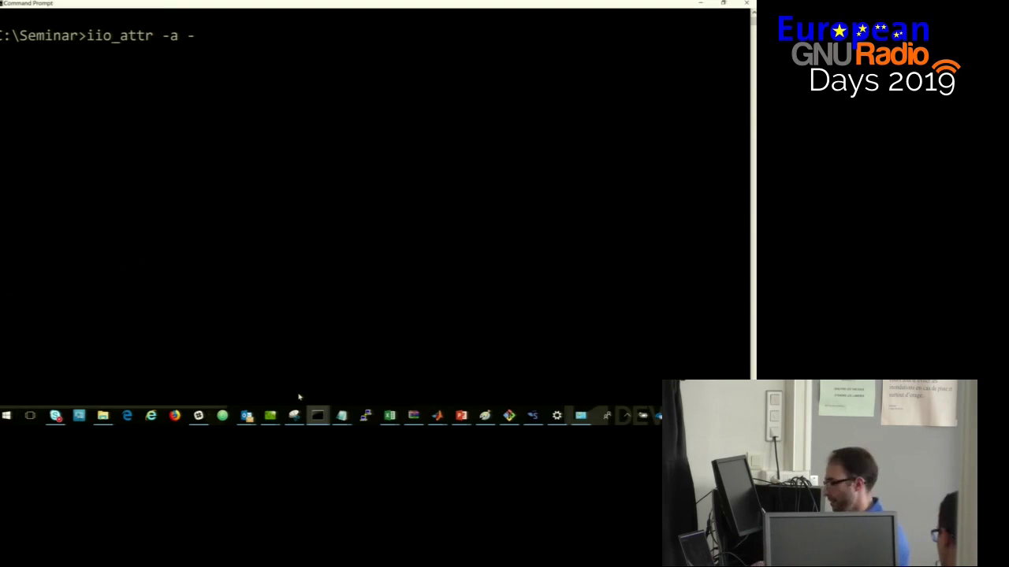
type("d")
key("Return")
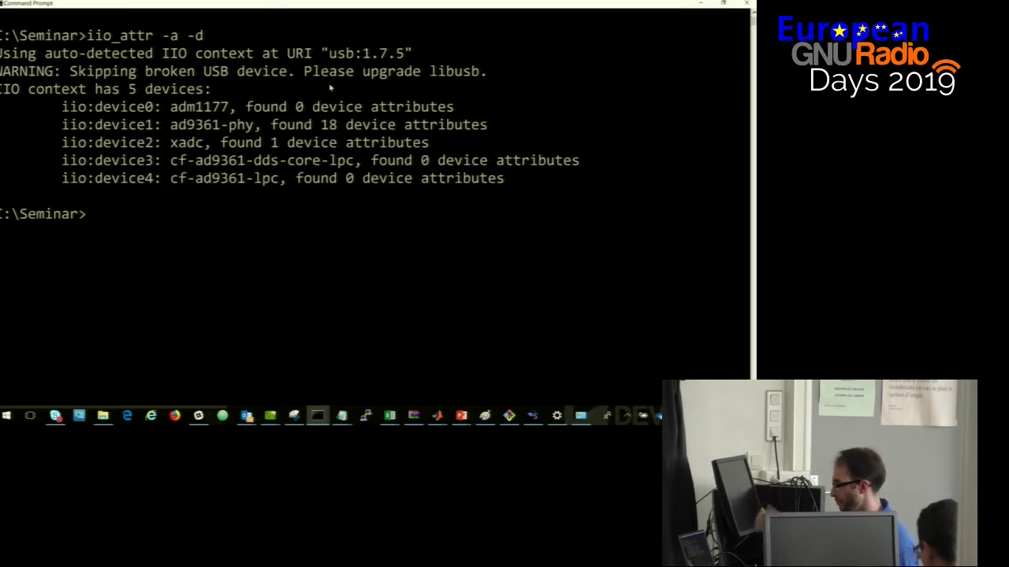
- Clear the console and list the transceiver's channels with iio_attr -a -c ad9361-phy
type("cls")
key("Return")
key("Up")
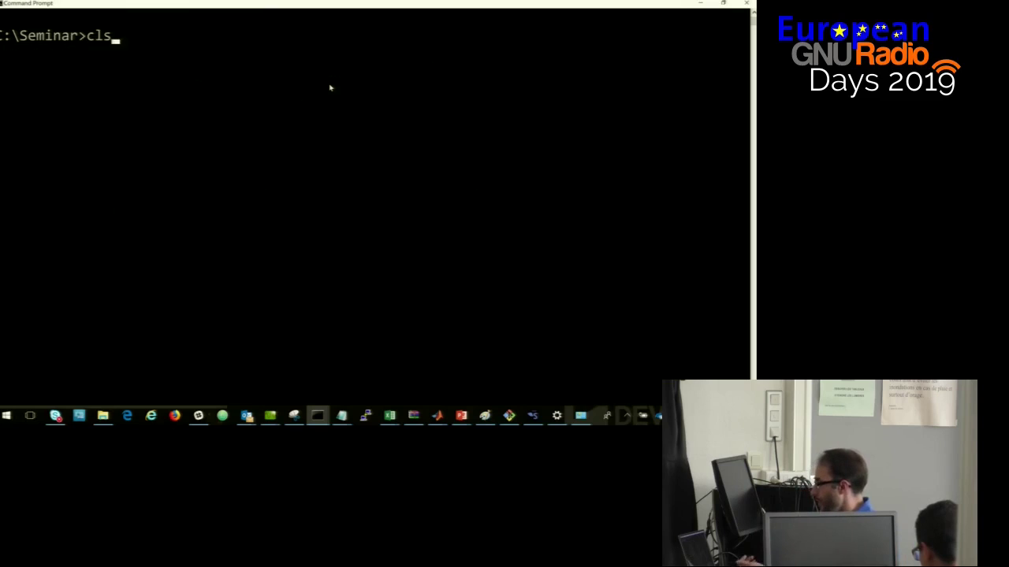
key("Up")
key("BackSpace")
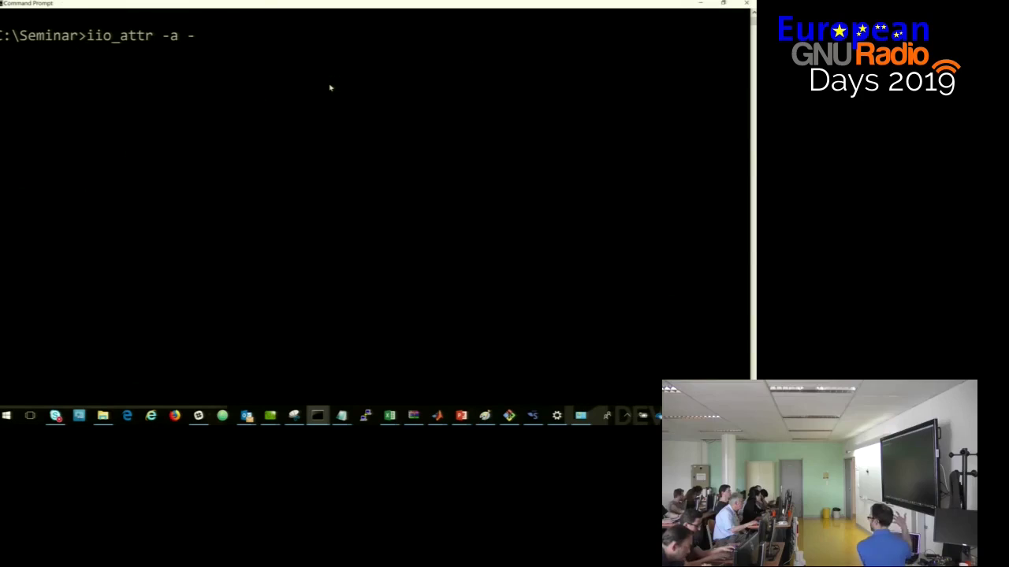
type("c ")
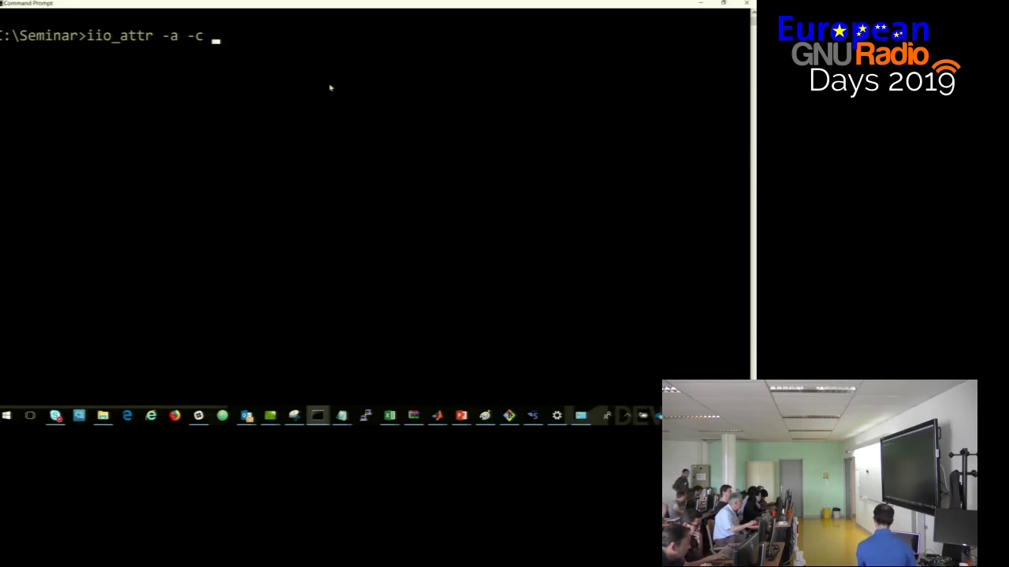
type("ad936")
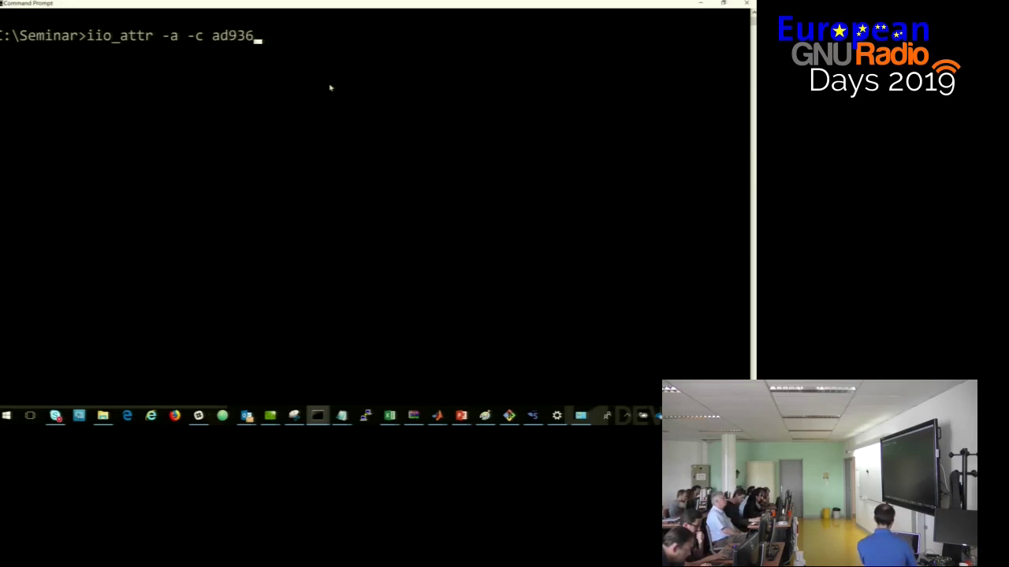
type("1-phy")
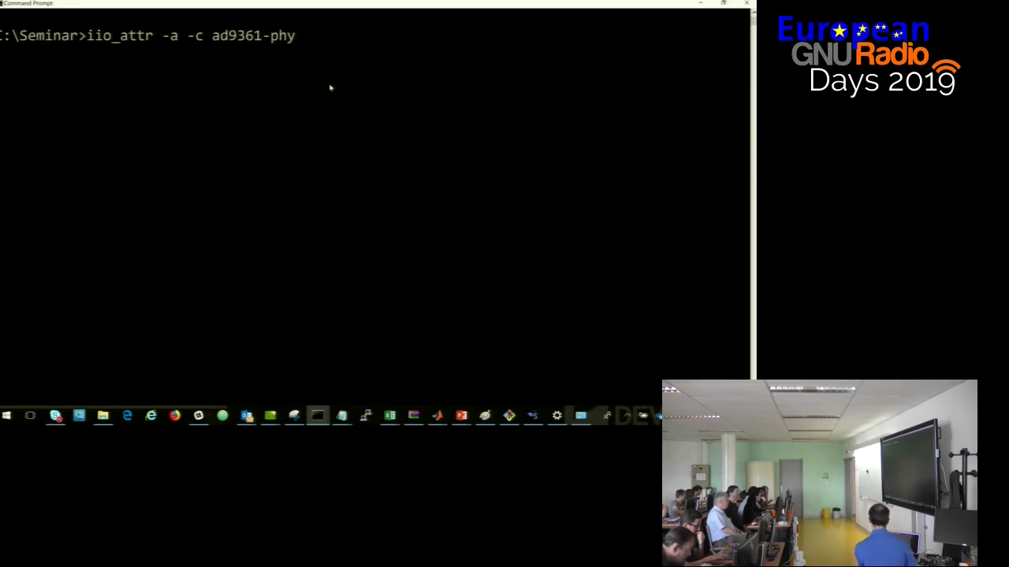
key("Return")
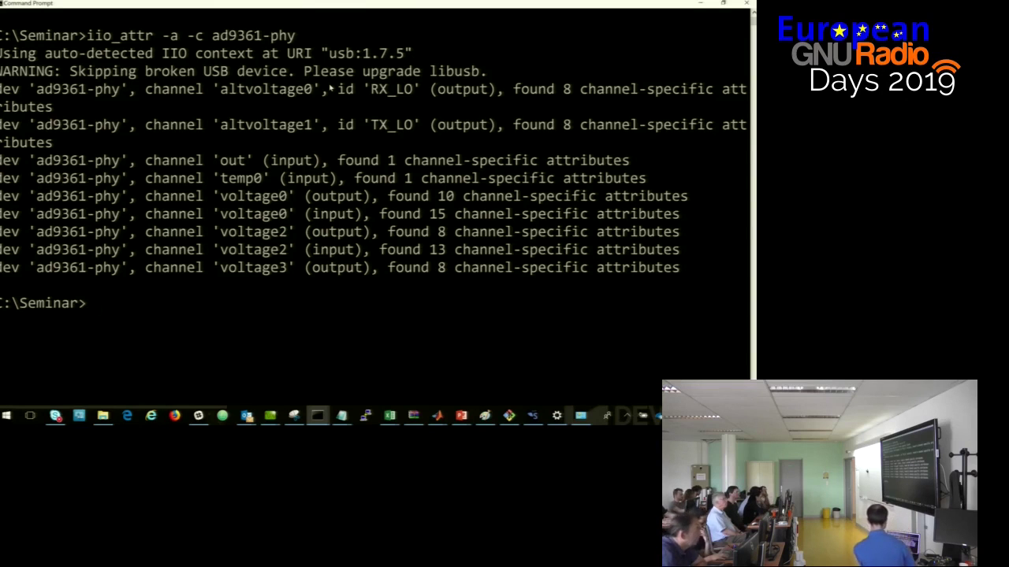
- Clear the console and read the voltage0 channel's attributes with iio_attr -a -c ad9361-phy voltage0
type("cls")
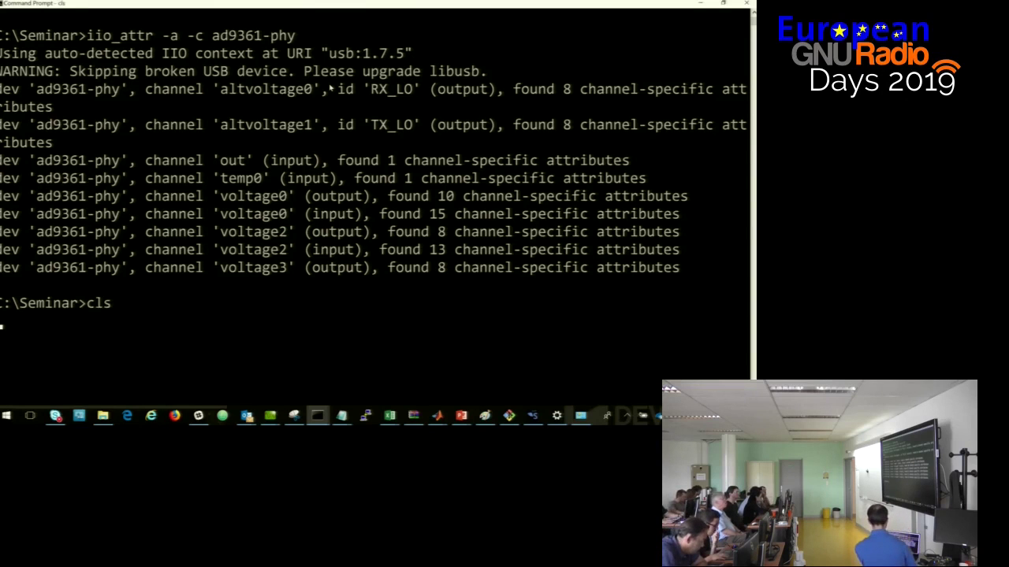
type("cls")
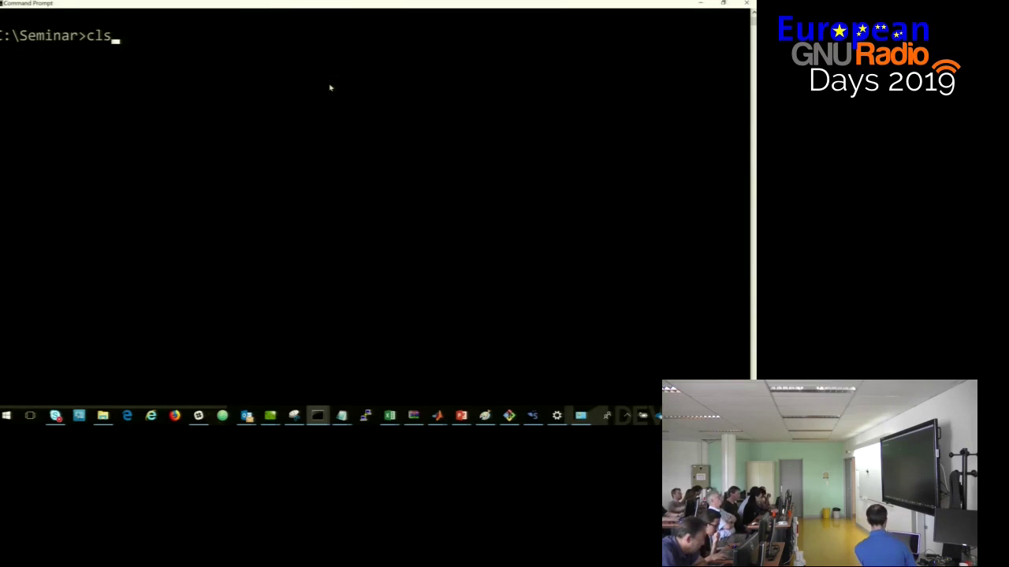
key("Up")
key("Up")
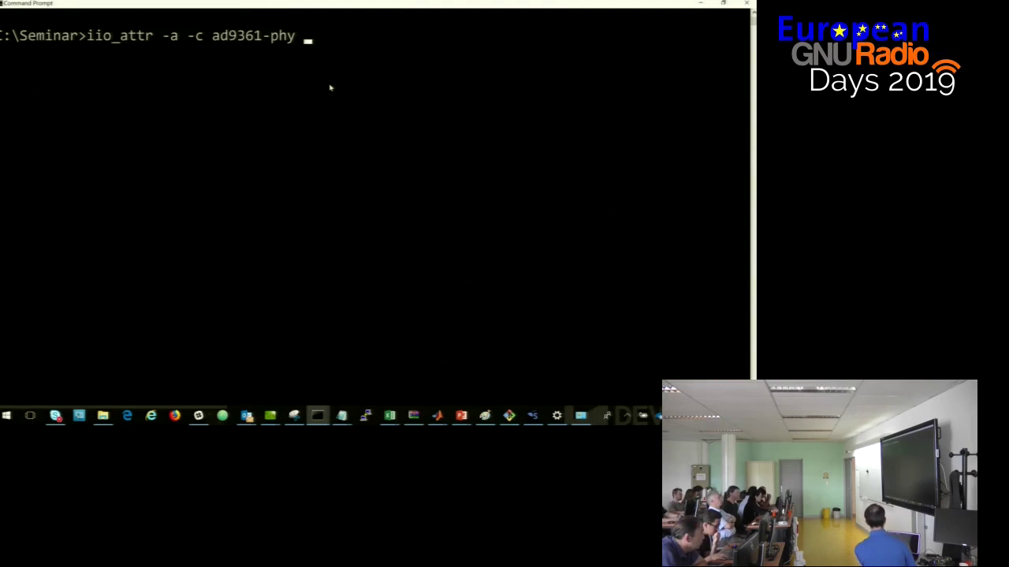
type("voltage0")
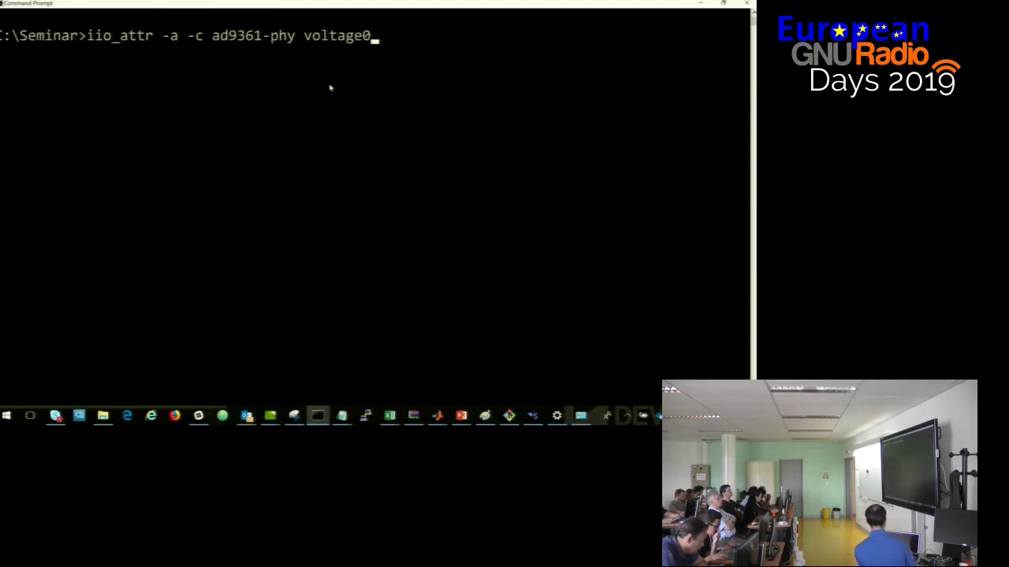
key("Return")
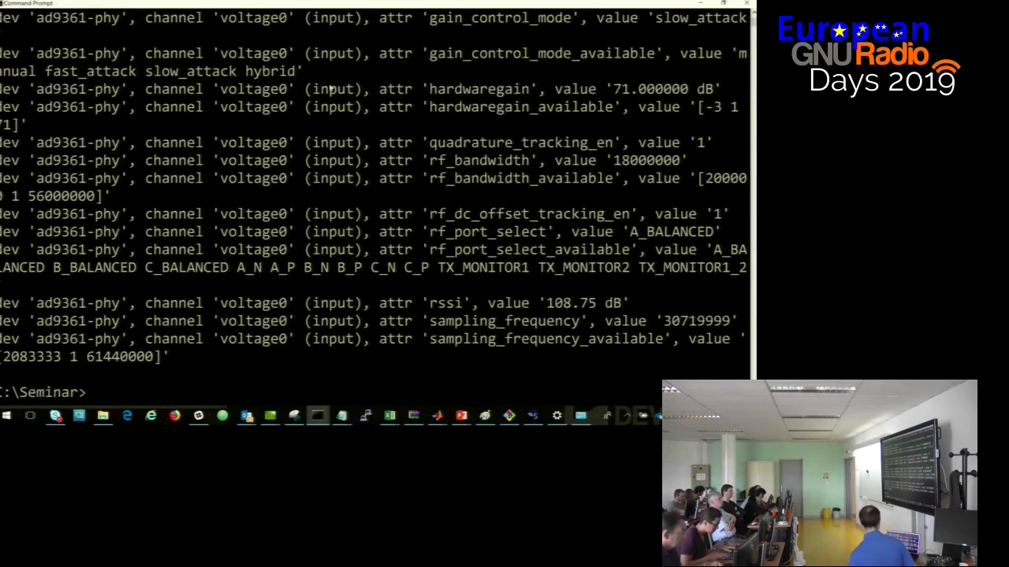
- Highlight the quadrature_tracking_en, rf_bandwidth and rf_dc_offset_tracking_en attributes in the voltage0 listing
left_click_drag(432, 143, 608, 159)
right_click(573, 146)
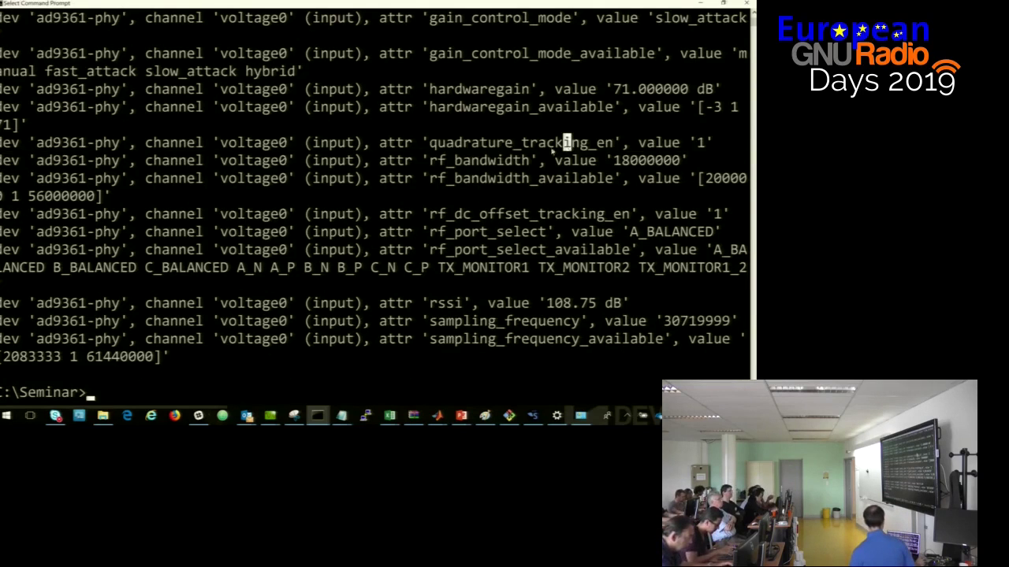
left_click_drag(439, 160, 506, 161)
left_click_drag(463, 214, 505, 214)
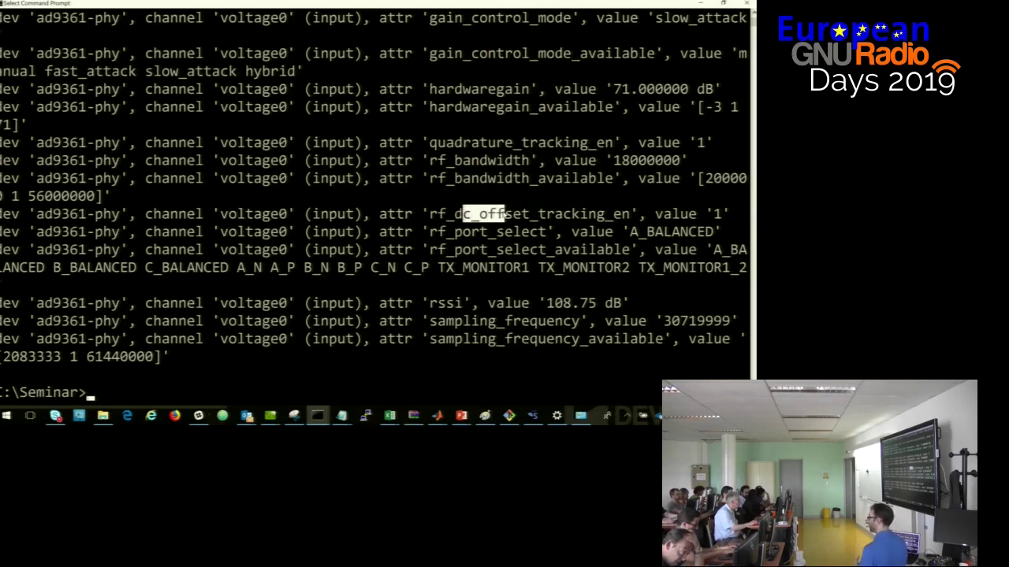
- Rework the previous command into iio_attr -a -D ad9361-phy and run it to list the transceiver's debug attributes
key("ctrl+v")
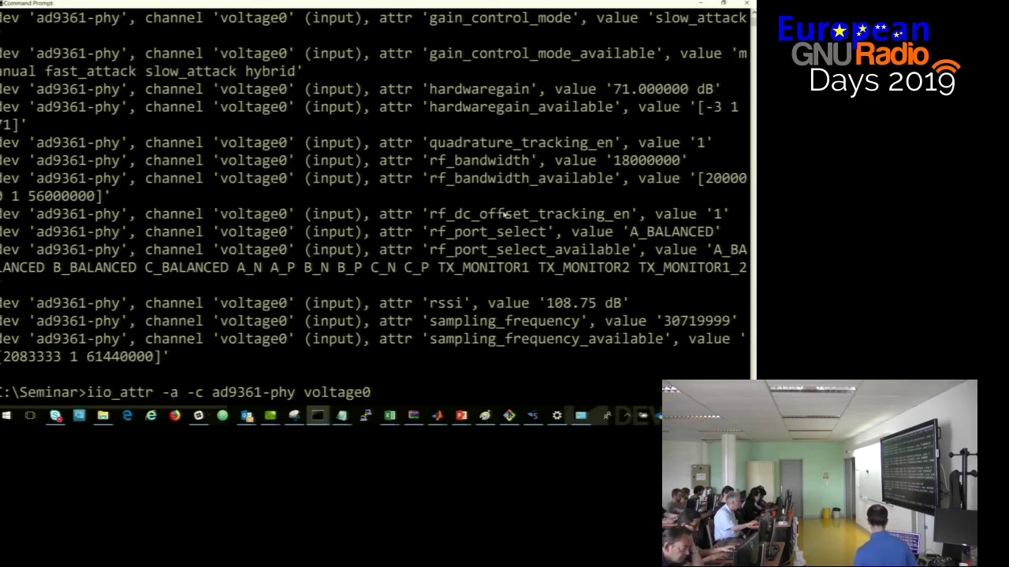
key("BackSpace")
key("BackSpace")
key("BackSpace")
key("BackSpace")
key("BackSpace")
key("BackSpace")
key("BackSpace")
key("BackSpace")
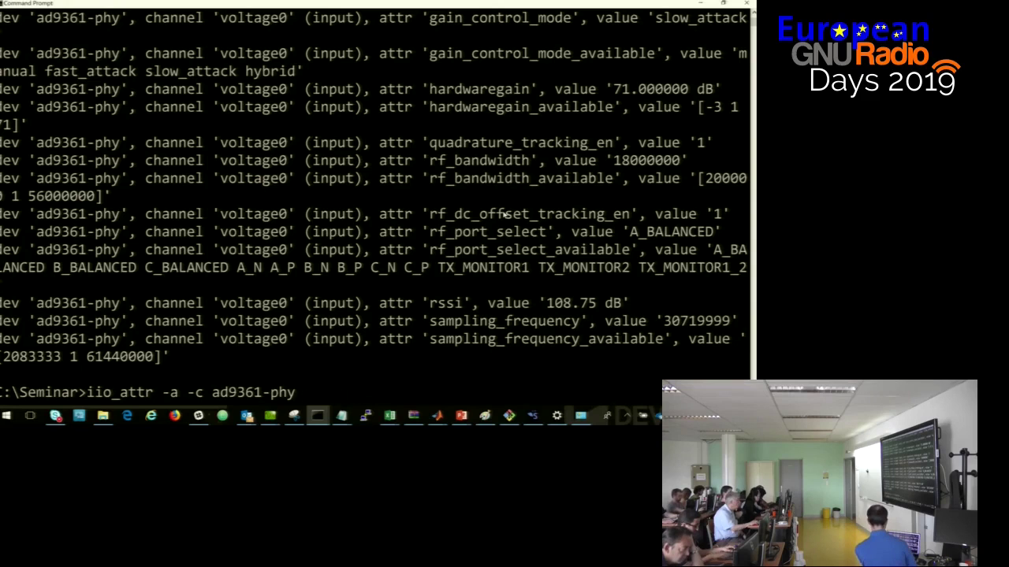
key("Left")
key("Left")
key("Left")
key("Left")
key("Left")
key("Left")
key("Left")
key("Left")
key("Left")
key("Left")
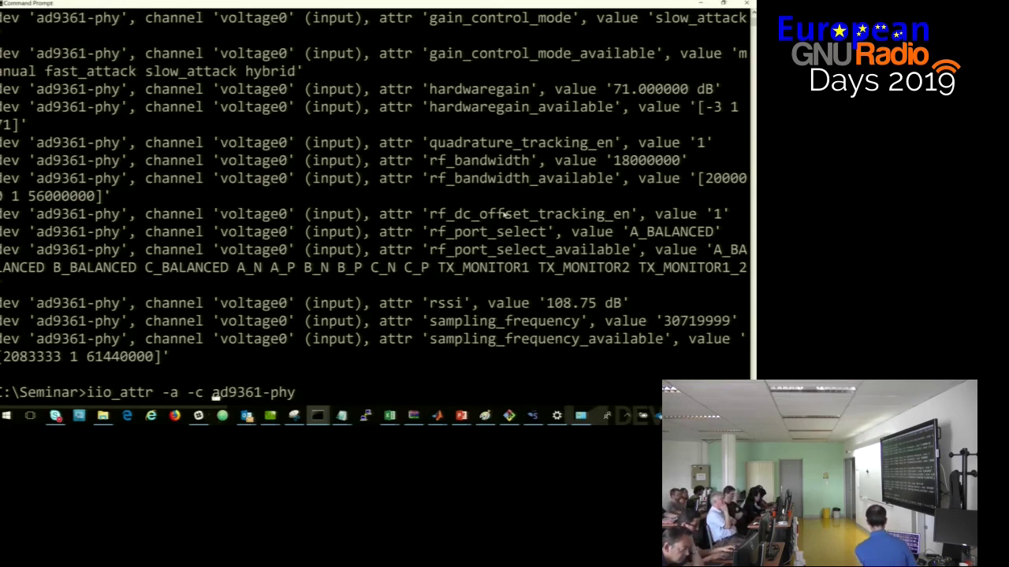
key("BackSpace")
key("BackSpace")
type("D")
key("Return")
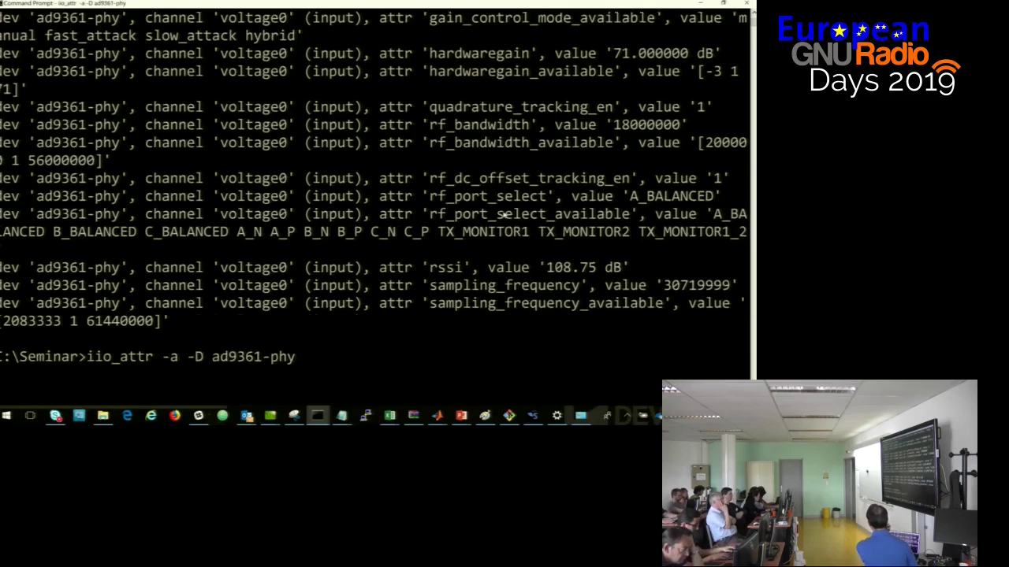
key("Up")
key("Return")
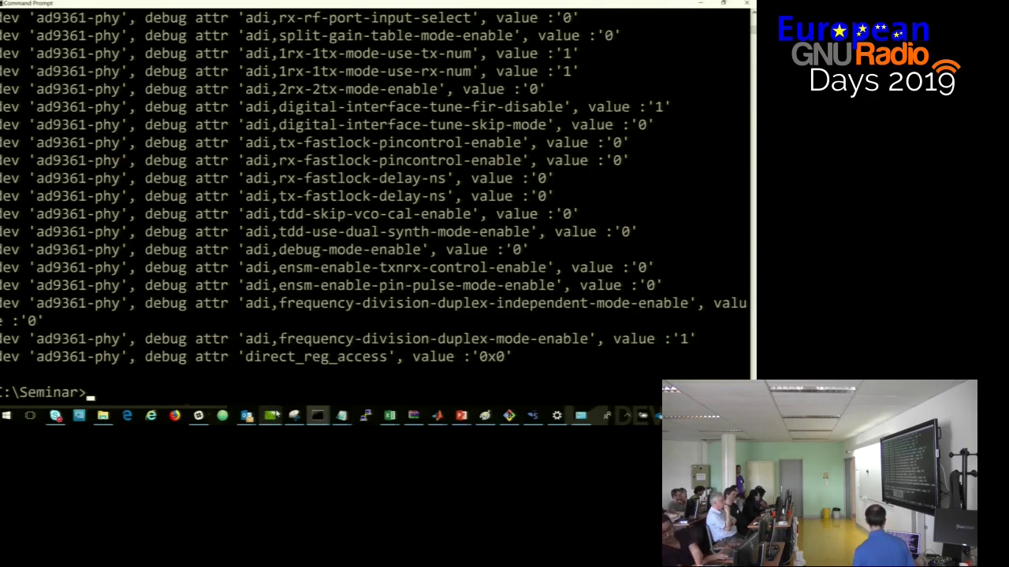
right_click(277, 415)
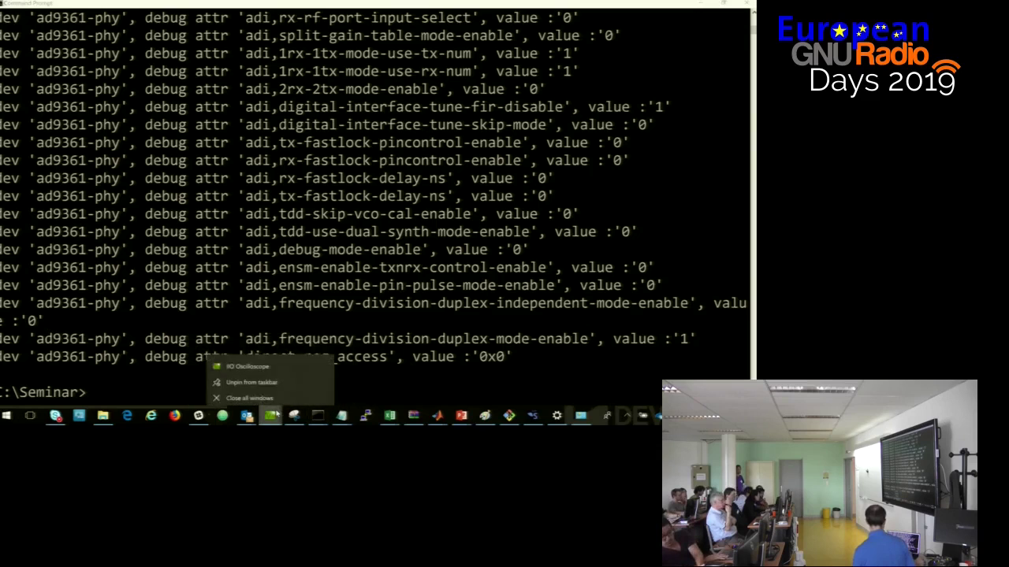
left_click(293, 360)
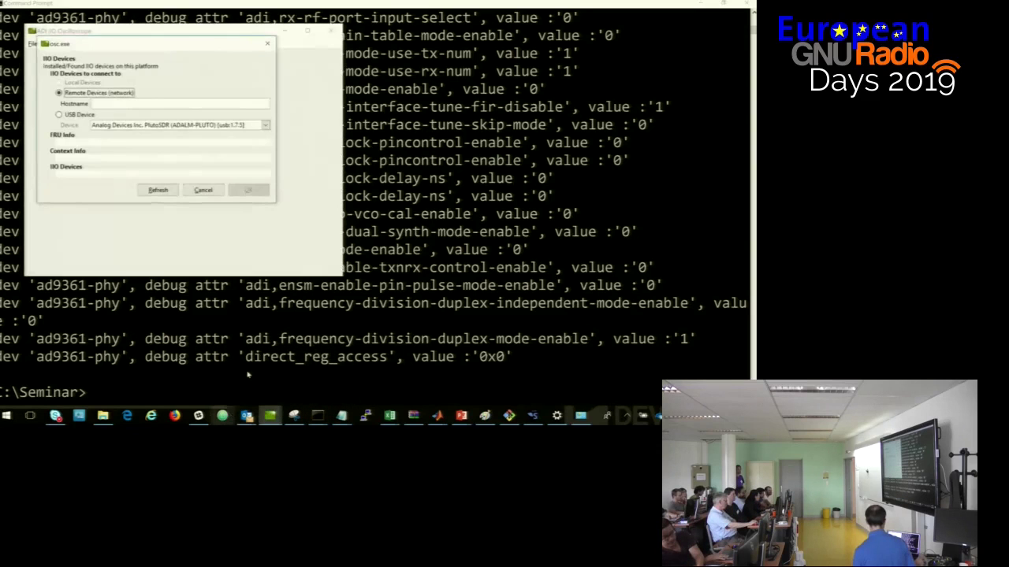
left_click(268, 44)
left_click(338, 26)
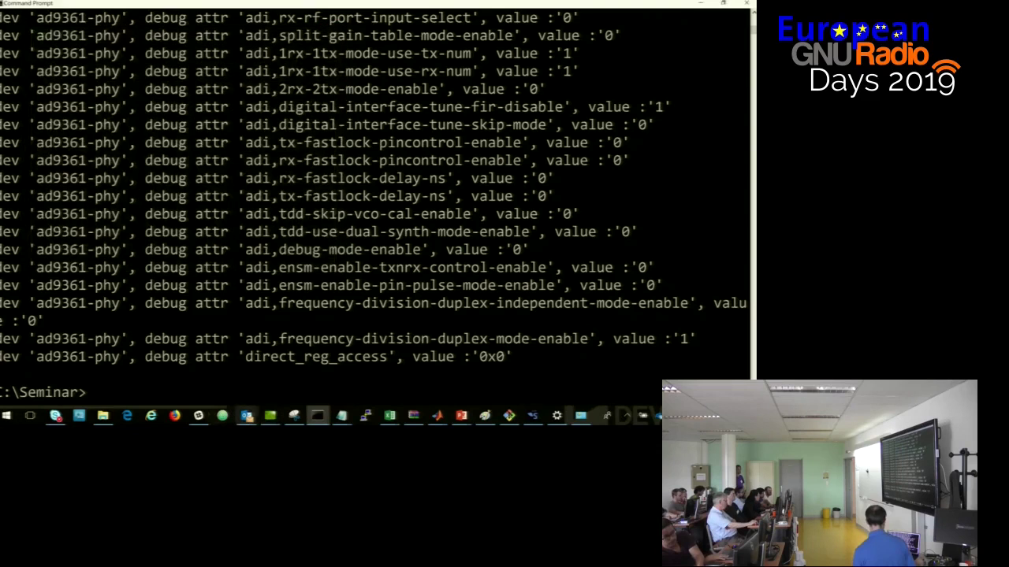
- Open IIO Oscilloscope, load the remote device at hostname 192.168.2.1 and highlight its listed IIO devices
mouse_move(276, 418)
left_click(294, 385)
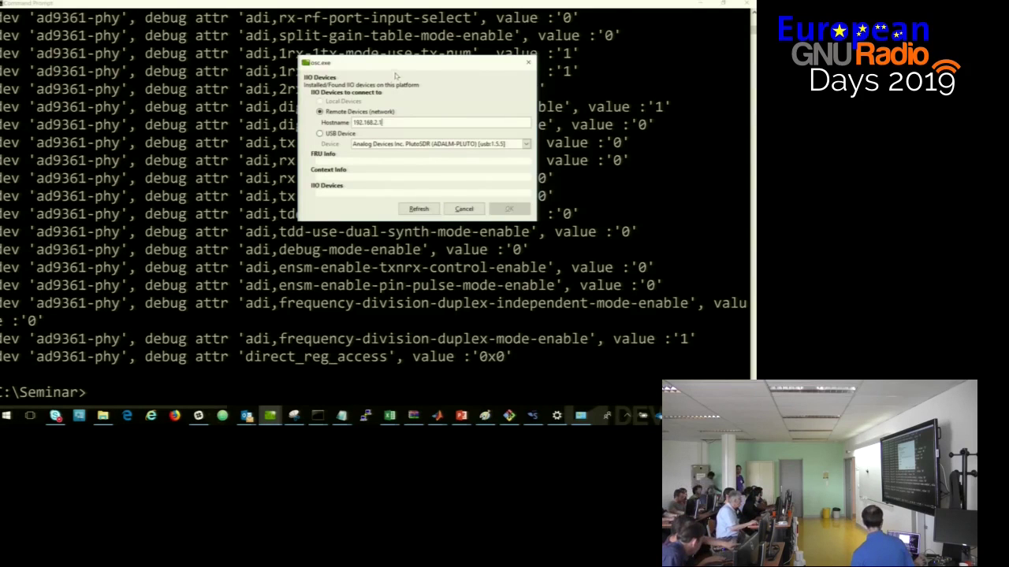
left_click_drag(396, 75, 353, 70)
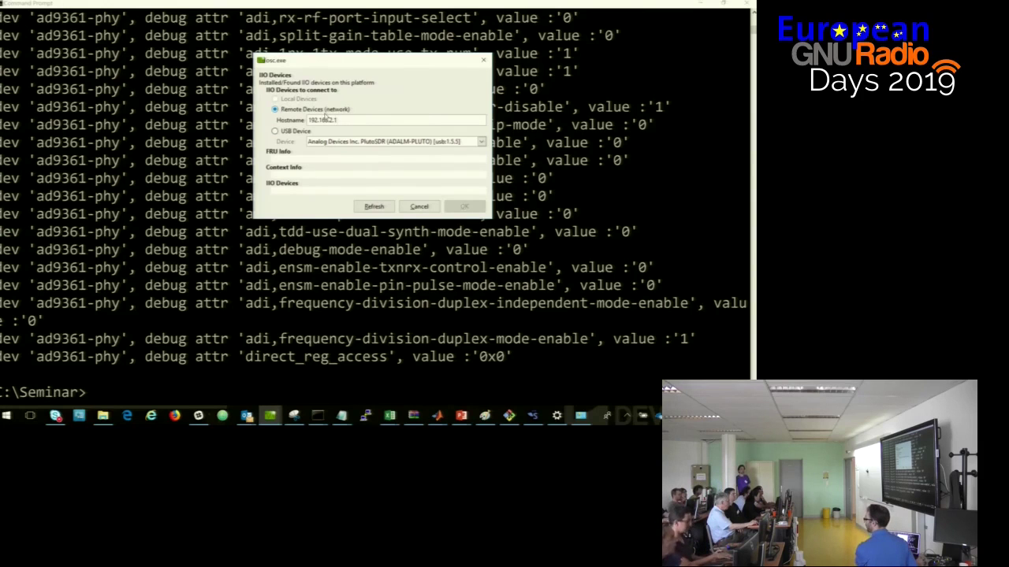
left_click(372, 206)
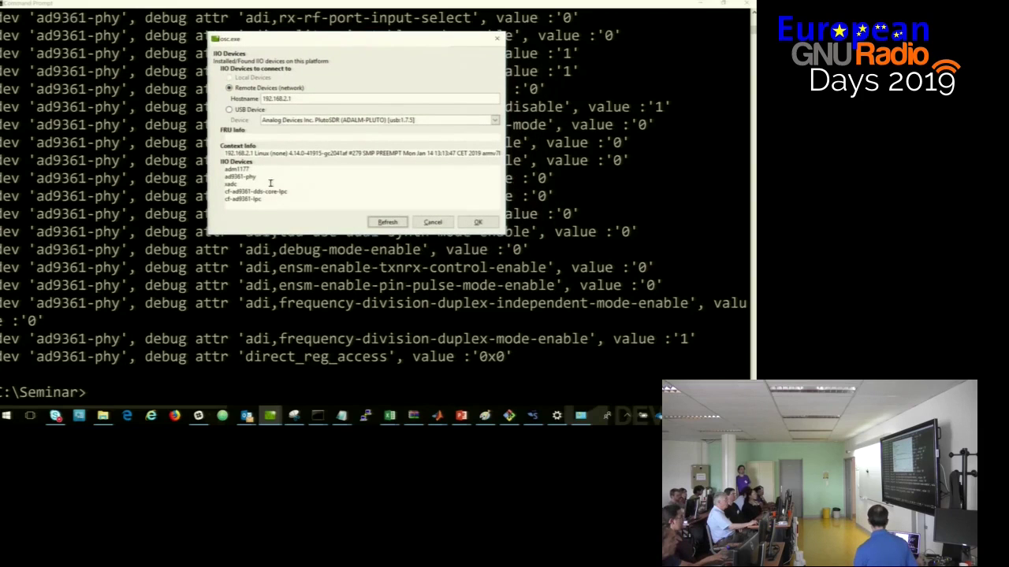
left_click_drag(271, 200, 225, 166)
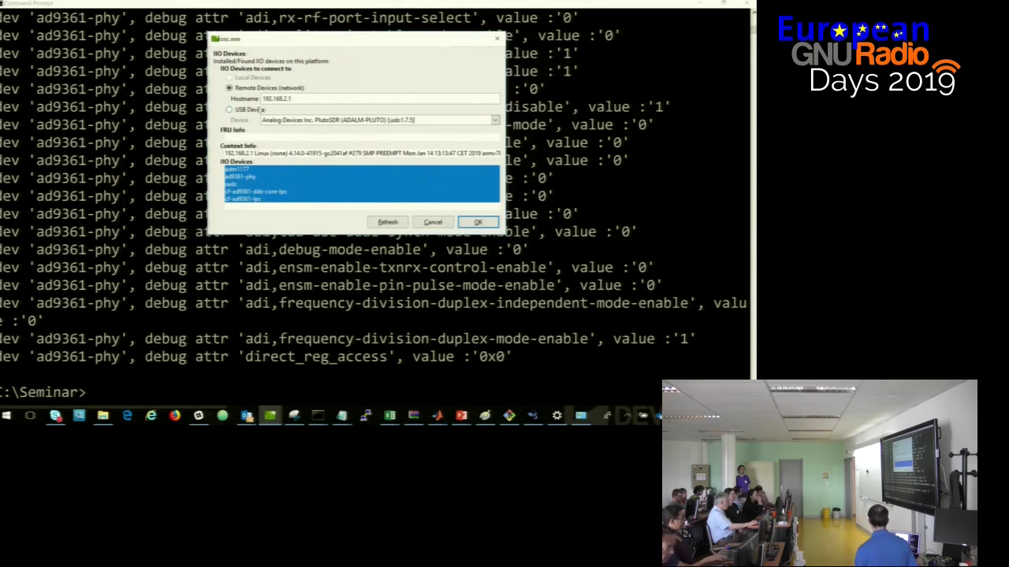
- Switch the connection to the USB PlutoSDR, refresh the device list and connect to it
left_click(260, 110)
left_click(373, 226)
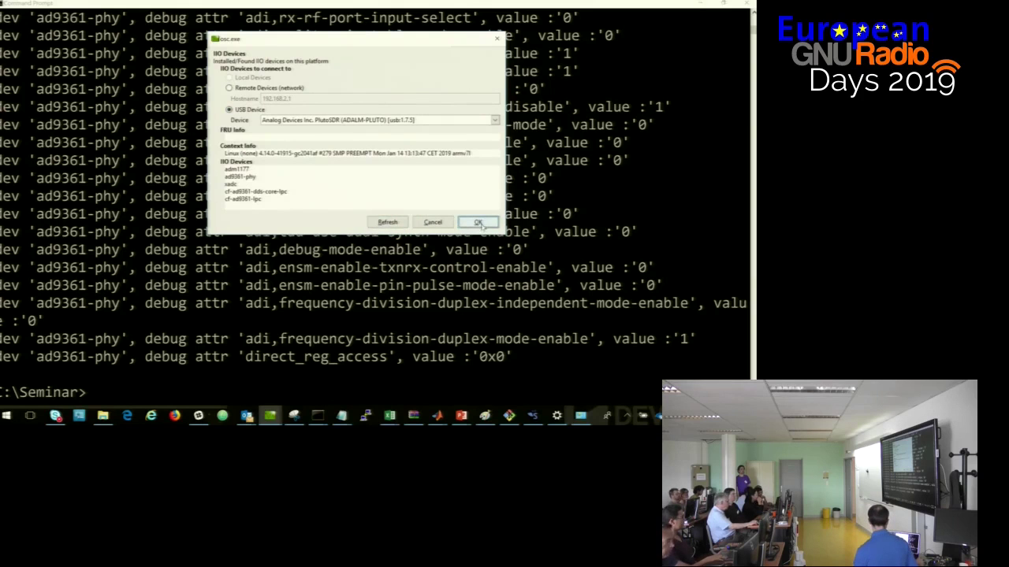
left_click(478, 223)
left_click_drag(330, 69, 472, 66)
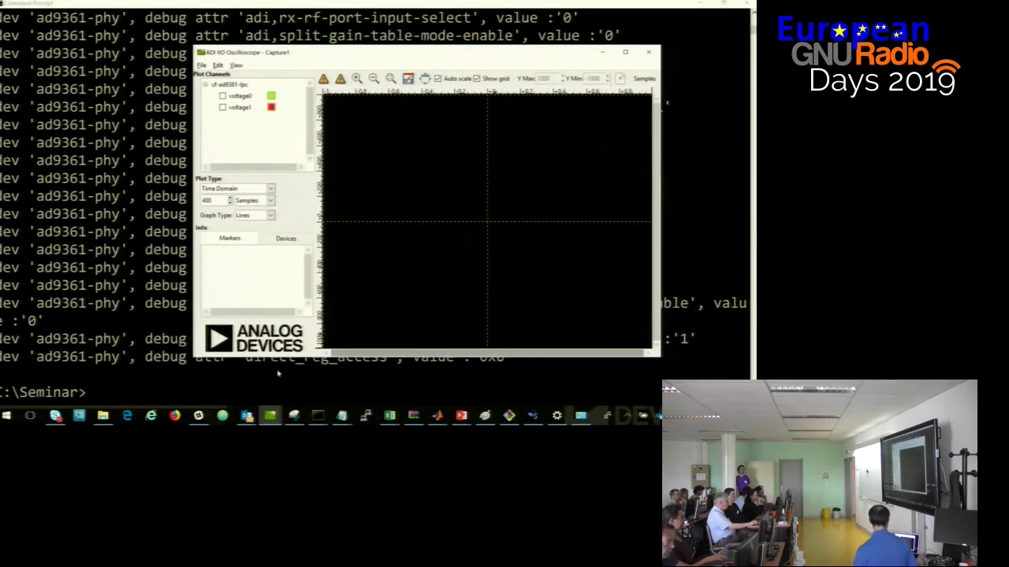
- Bring the main IIO Oscilloscope window with the device plugins to the front, reposition it and enlarge it
mouse_move(265, 416)
left_click(250, 384)
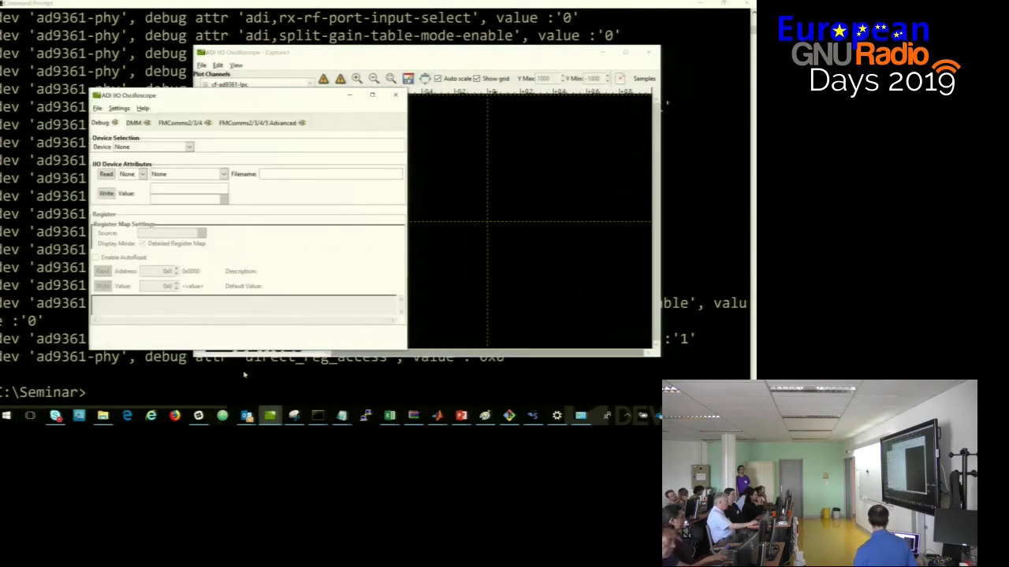
left_click_drag(208, 103, 166, 29)
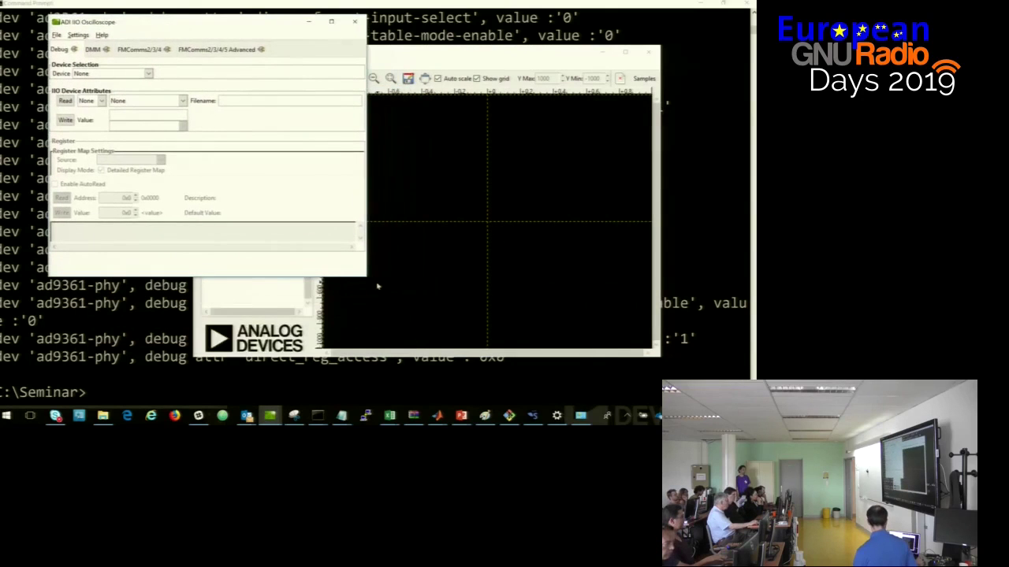
left_click_drag(366, 279, 496, 398)
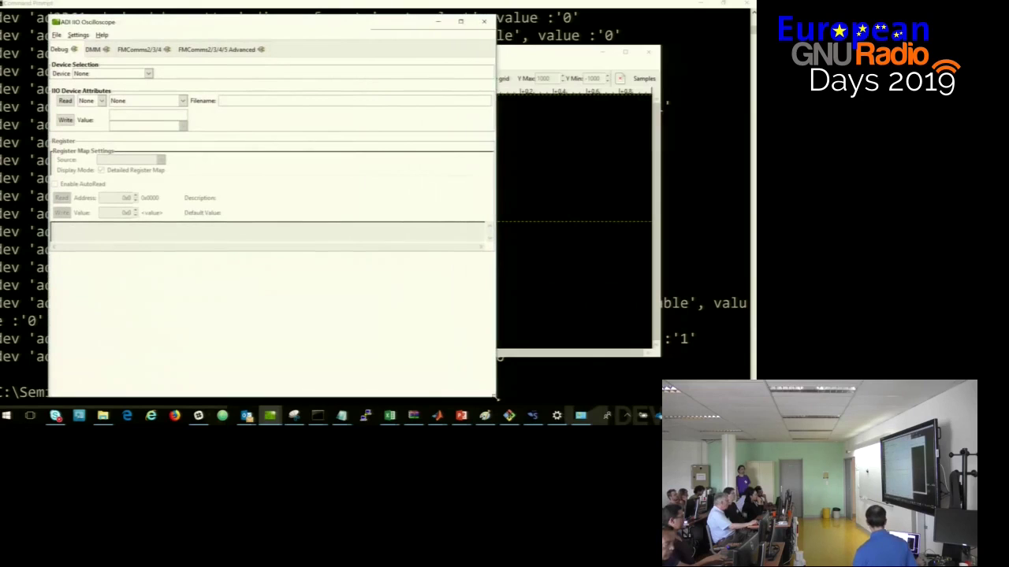
left_click_drag(337, 27, 338, 20)
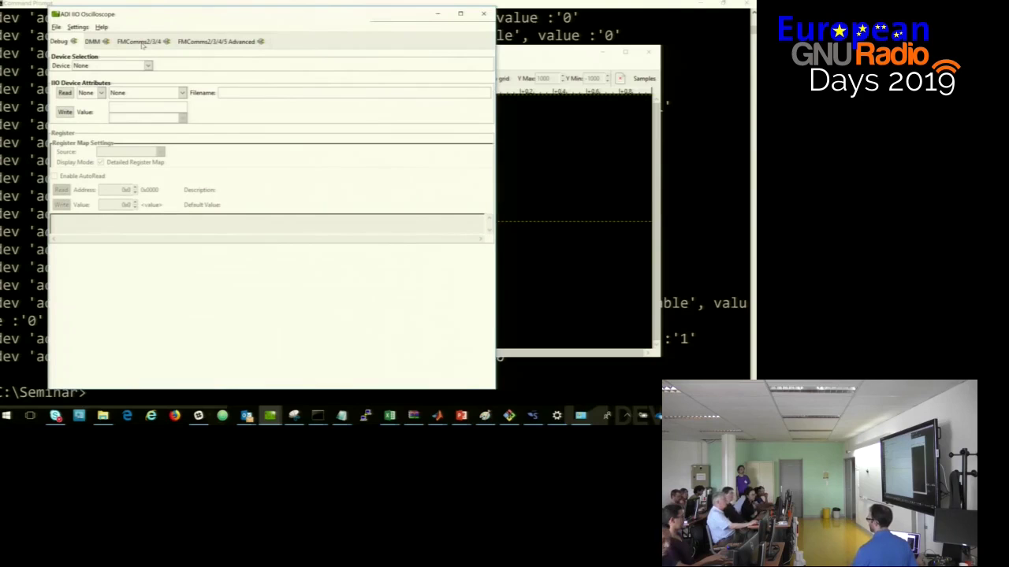
- Look over the FMComms2/3/4 controls and the FMComms2/3/4/5 Advanced settings
left_click(142, 44)
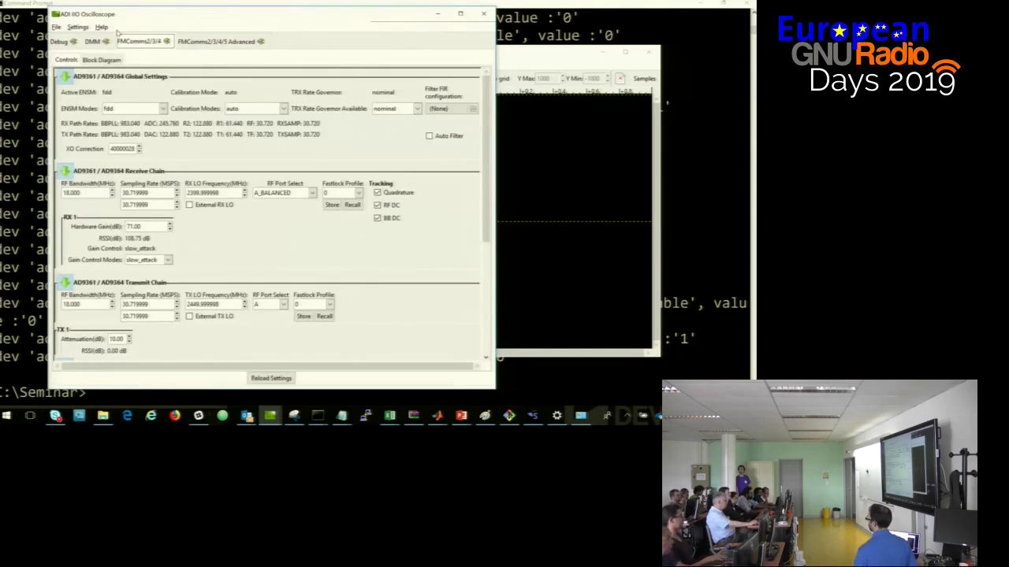
left_click(225, 45)
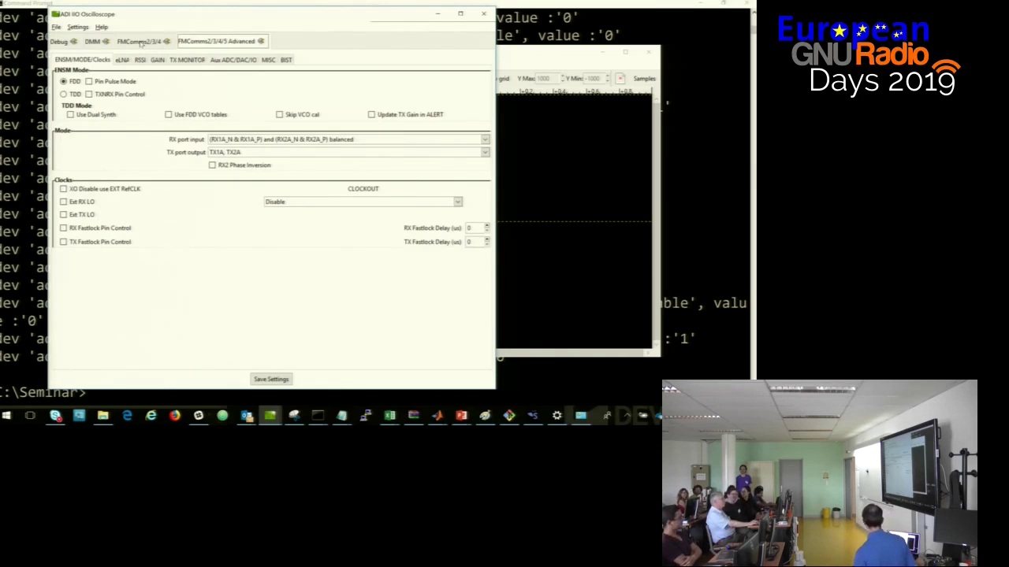
left_click(141, 42)
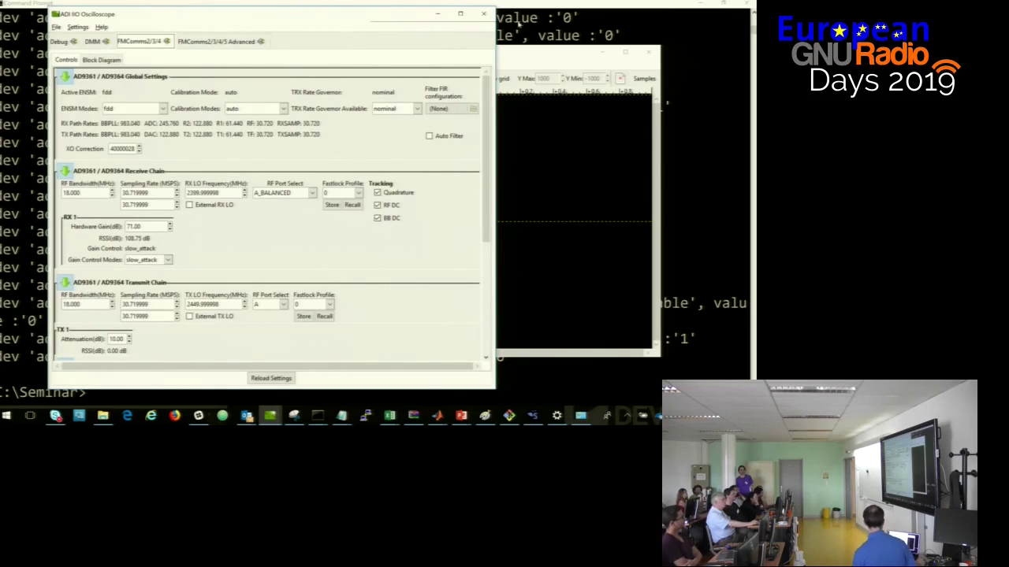
- Widen the window and review the global, receive chain, transmit chain and FPGA settings and the AD9361 block diagram
left_click_drag(496, 39, 691, 39)
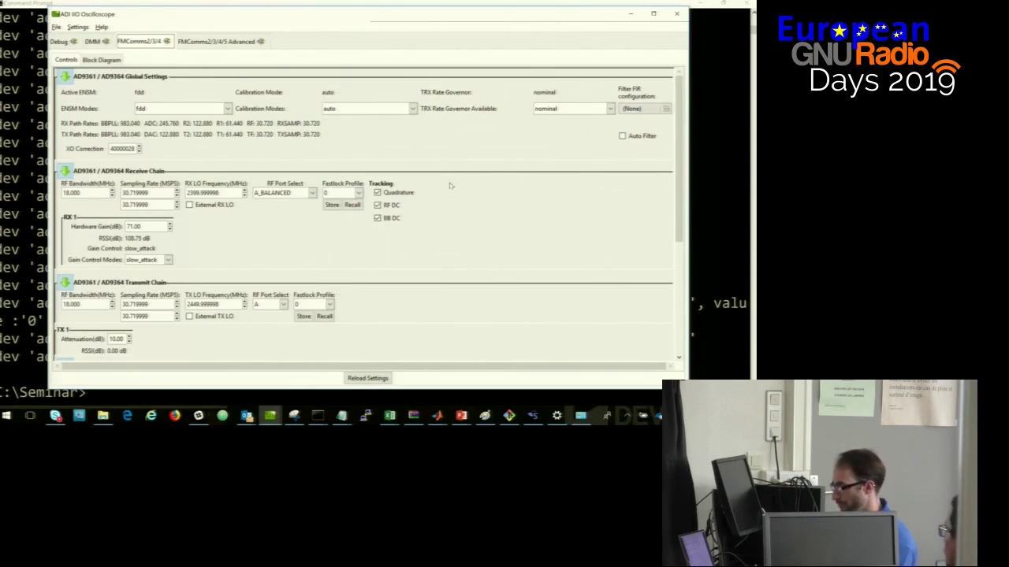
left_click_drag(683, 136, 684, 184)
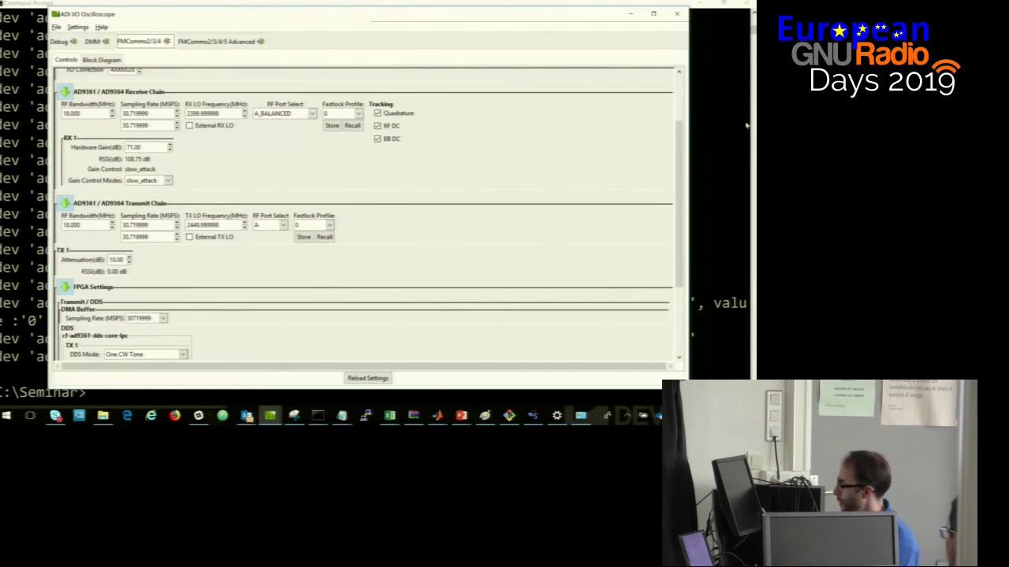
scroll(683, 147, "down", 3)
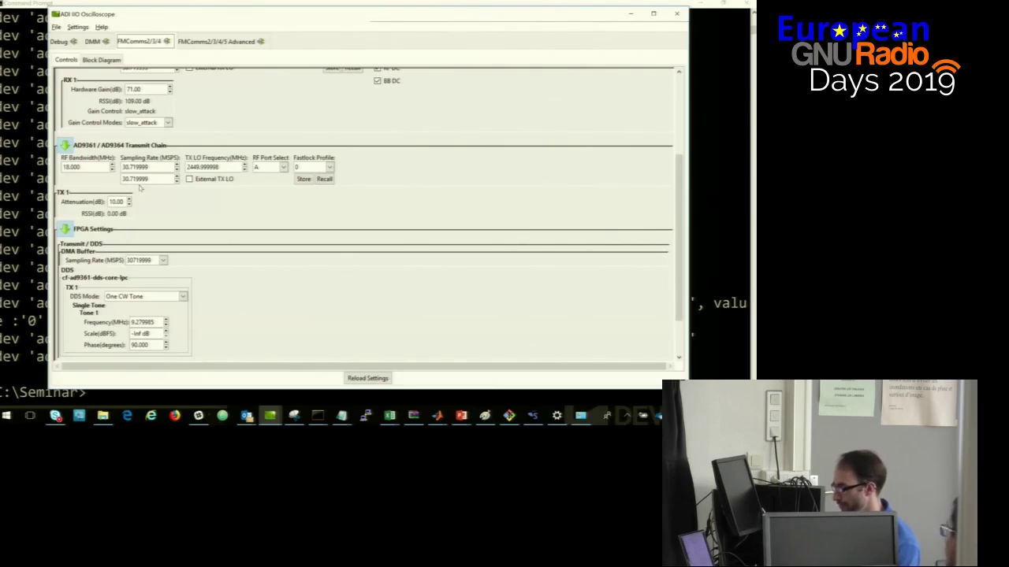
scroll(671, 174, "down", 3)
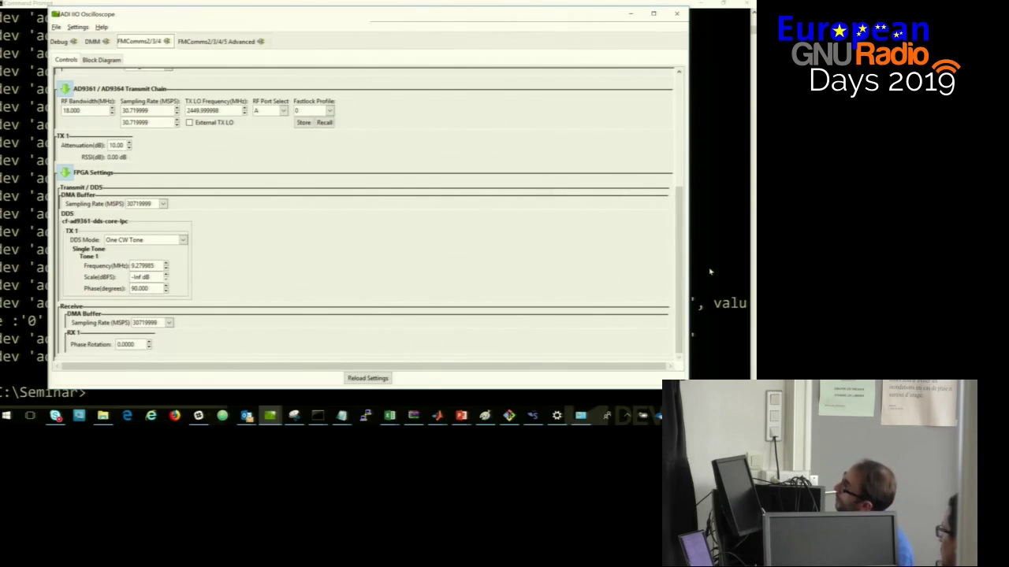
left_click_drag(679, 260, 674, 129)
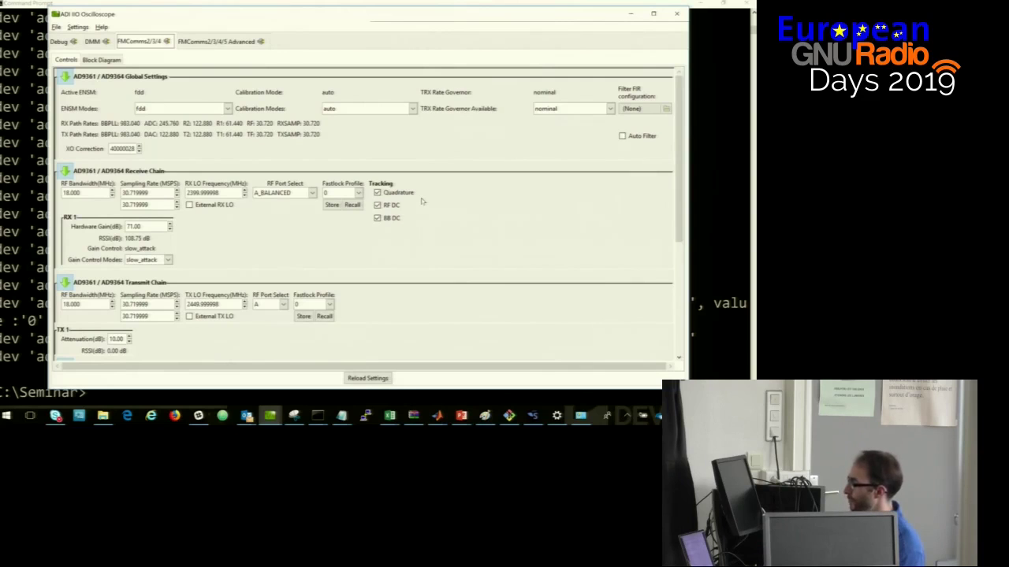
left_click(103, 60)
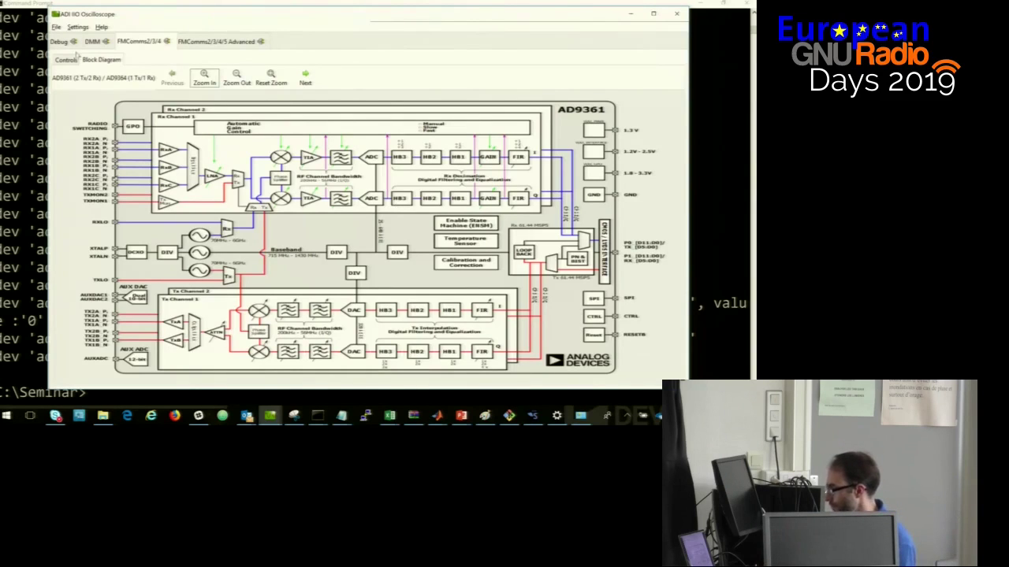
left_click(70, 61)
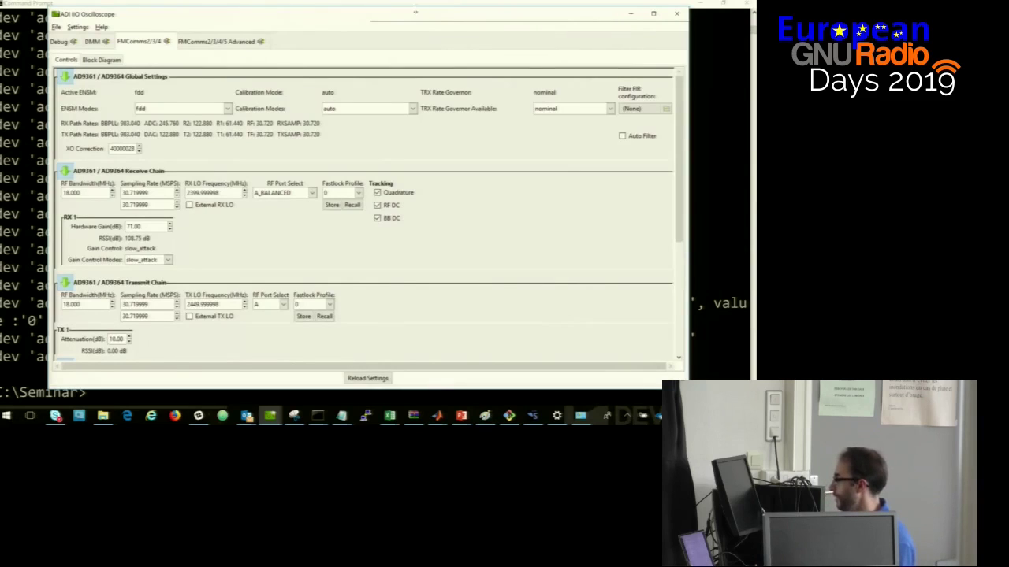
- Arrange the settings and Capture1 windows side by side and enable the voltage0 and voltage1 plot channels
left_click_drag(420, 19, 0, 86)
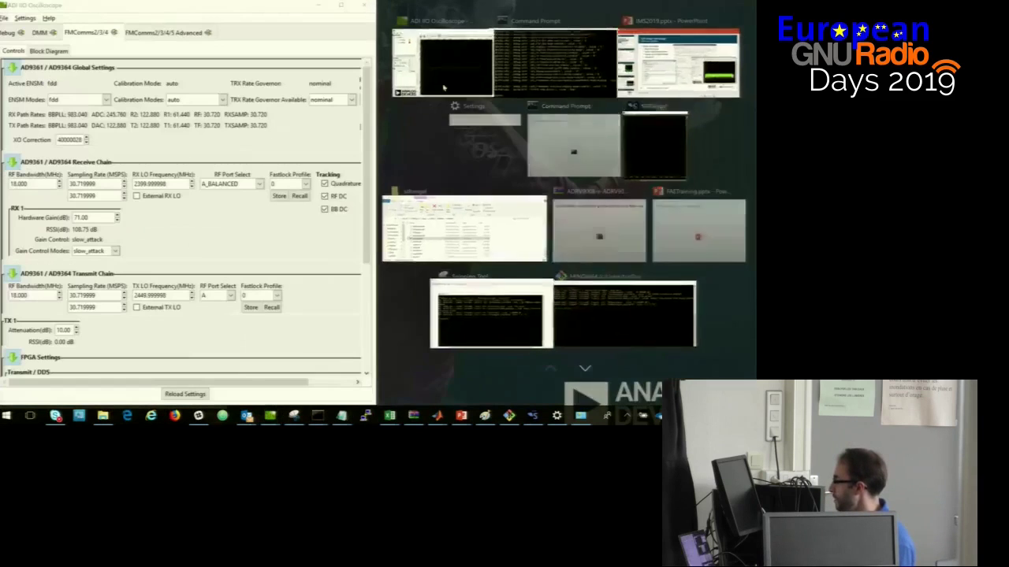
left_click(419, 60)
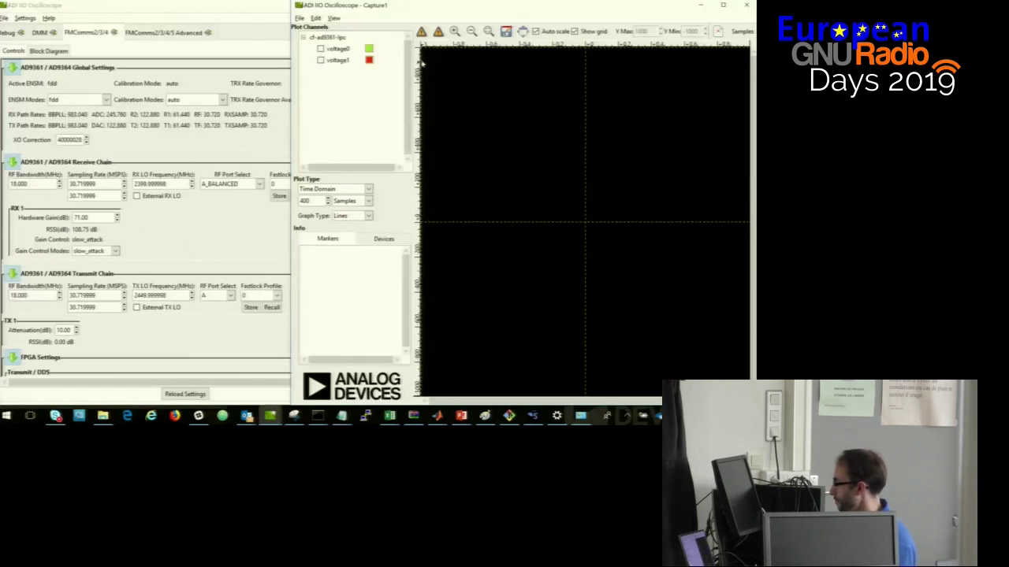
left_click(340, 50)
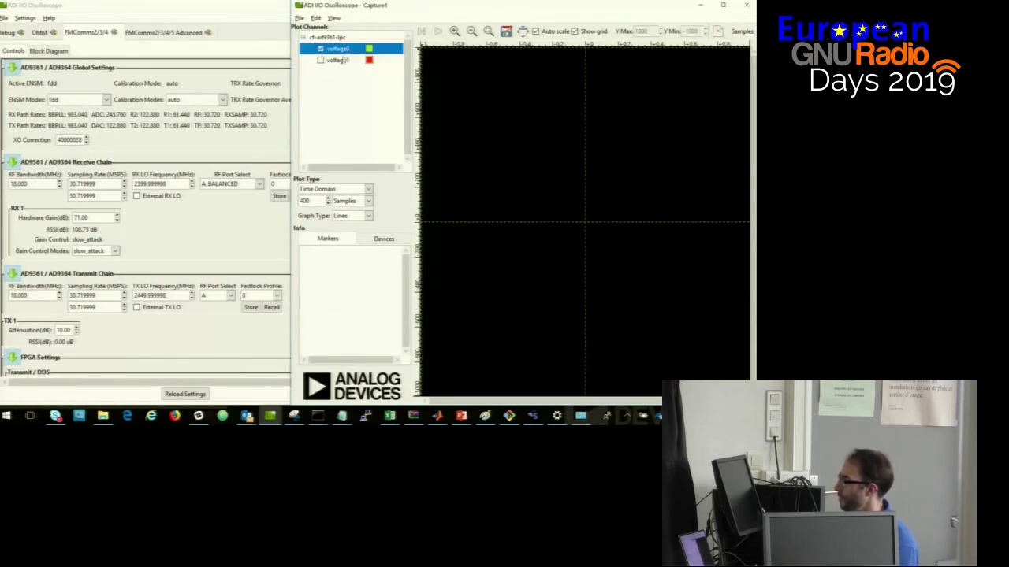
left_click(341, 62)
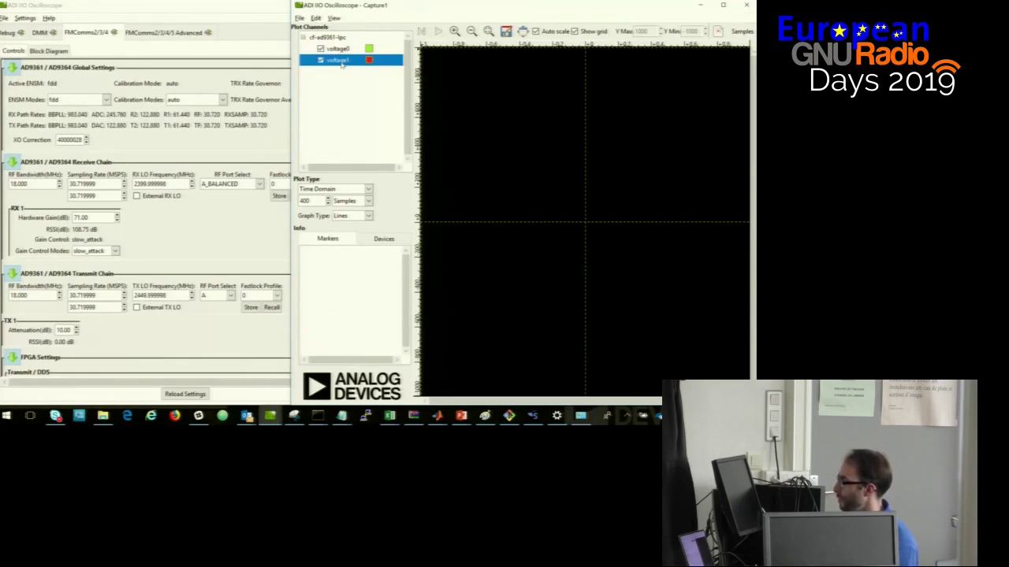
- Set the plot type to Frequency Domain and start the capture
left_click(344, 190)
left_click(347, 214)
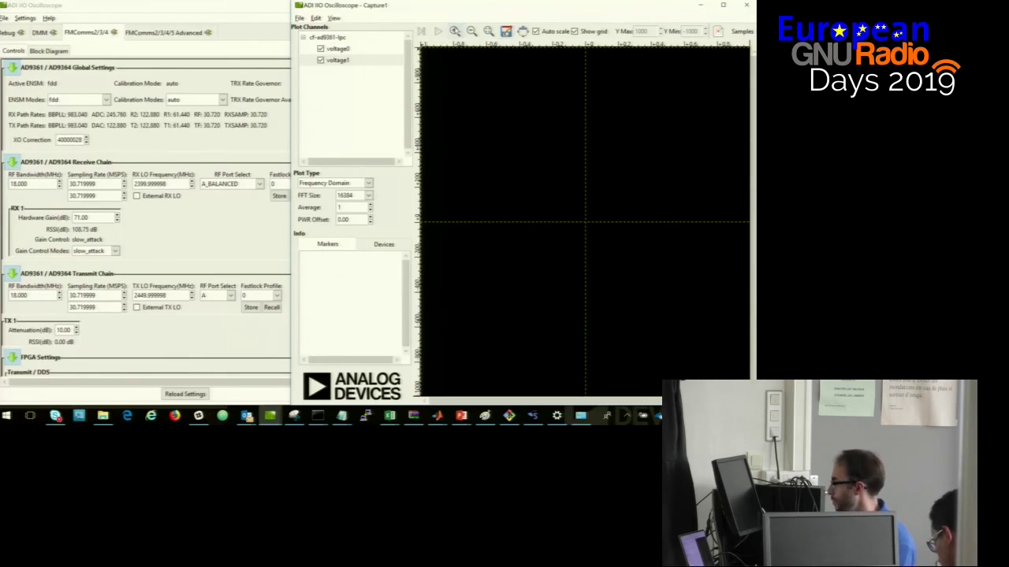
left_click(438, 31)
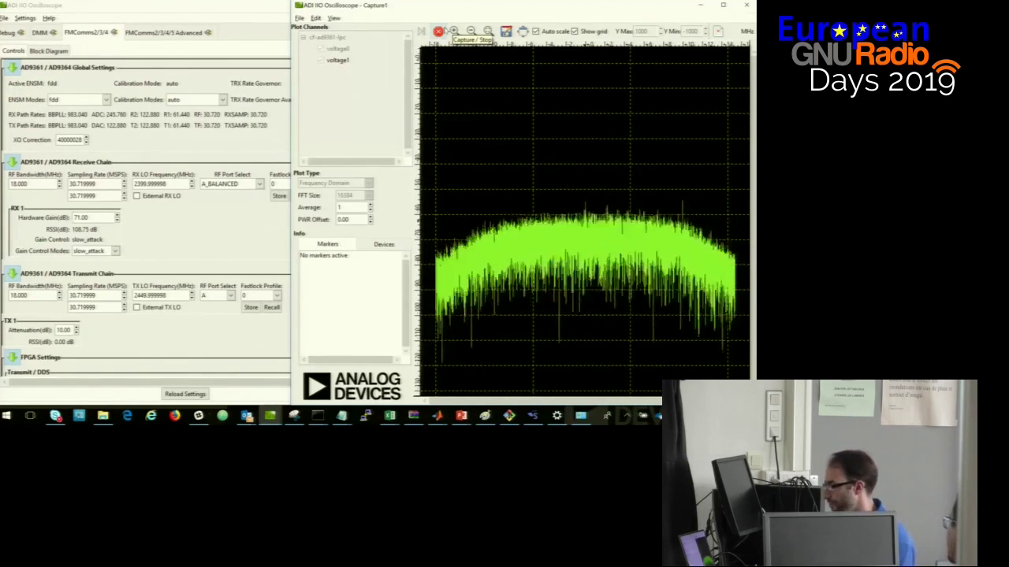
- Set the transmit chain's TX LO frequency to 2400 MHz
left_click(250, 33)
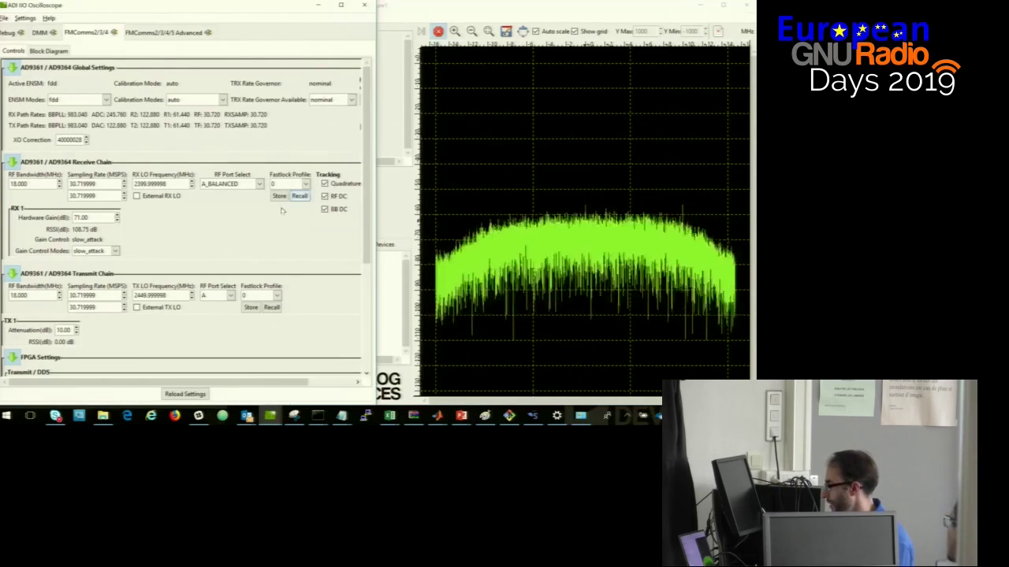
left_click_drag(176, 297, 133, 296)
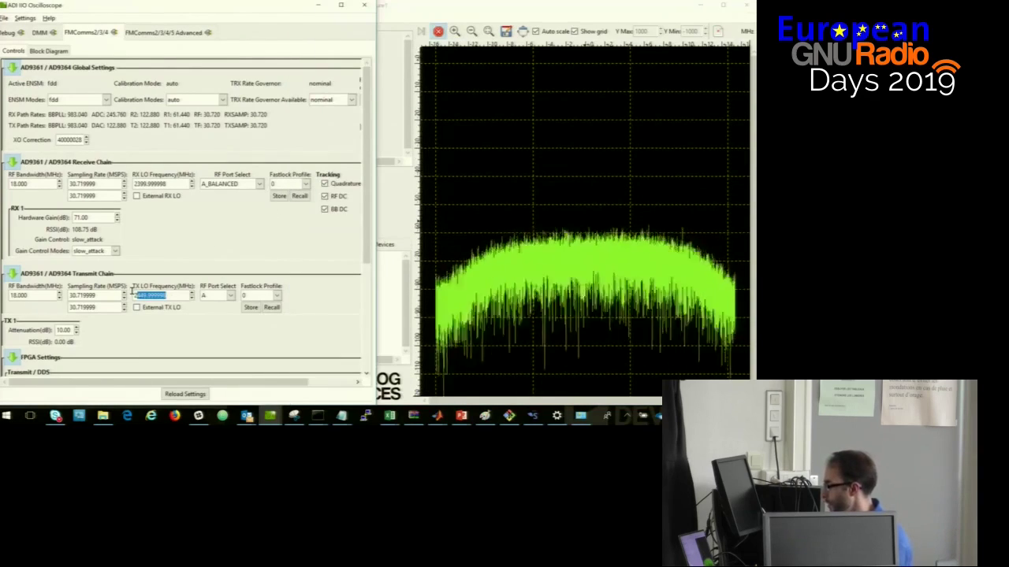
type("2")
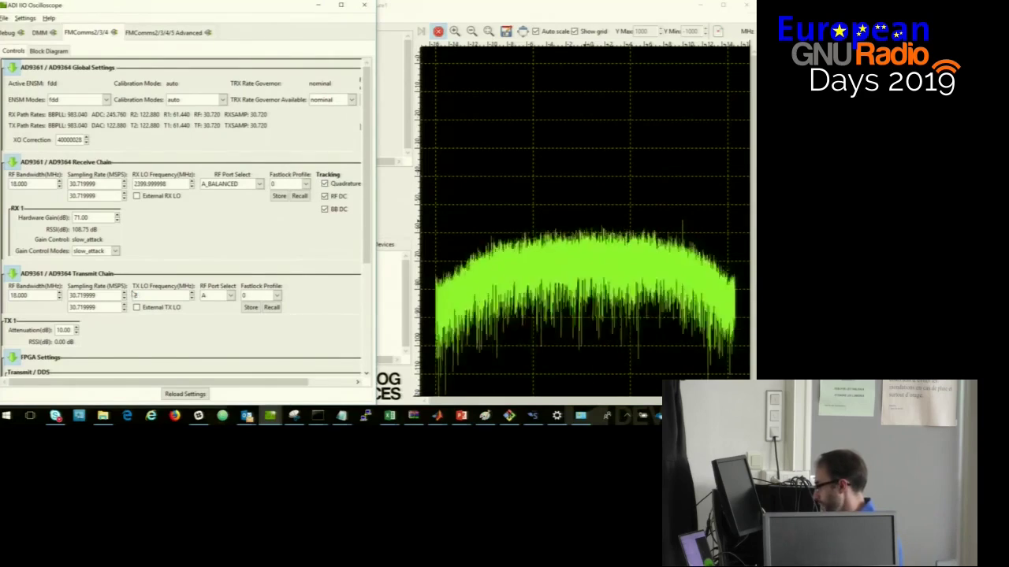
type("400")
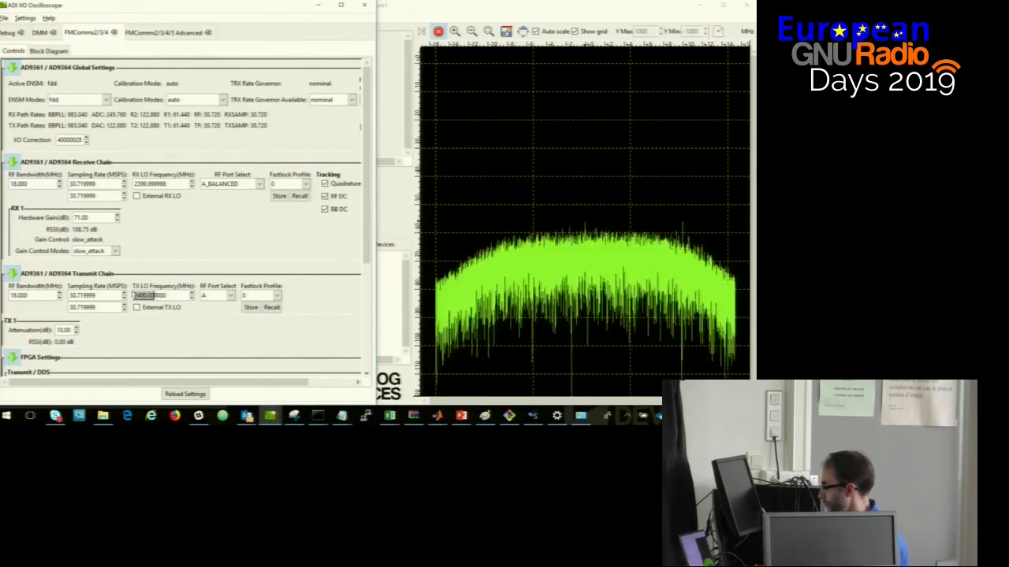
key("Return")
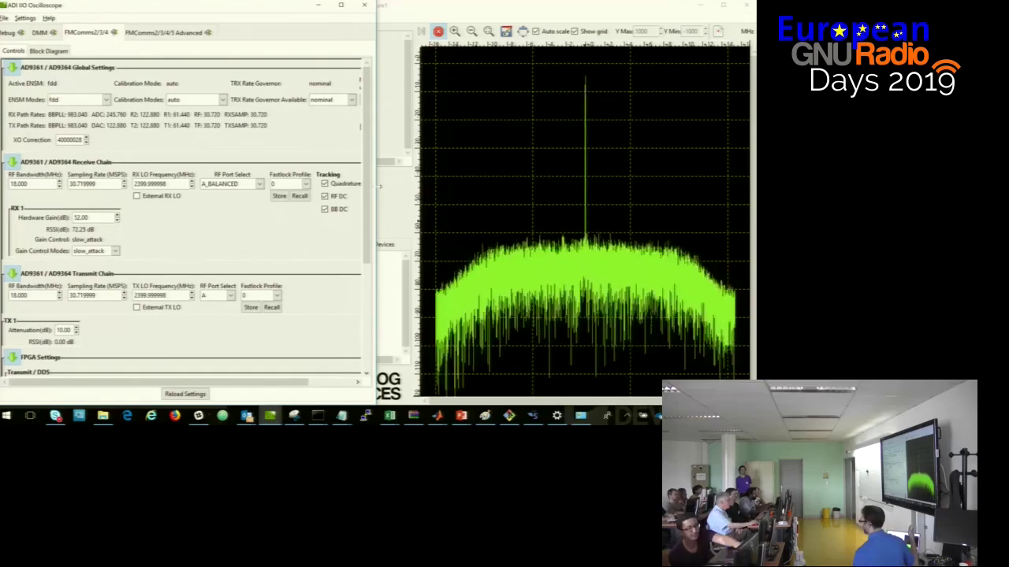
- Raise the scale of TX 1's single DDS tone to 0 dB
left_click_drag(367, 185, 365, 315)
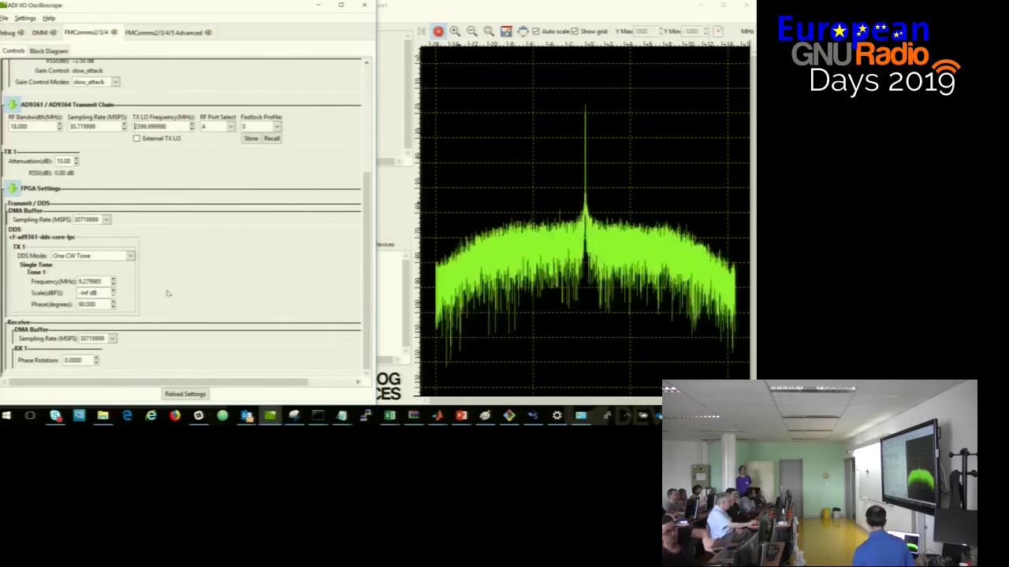
left_click(112, 290)
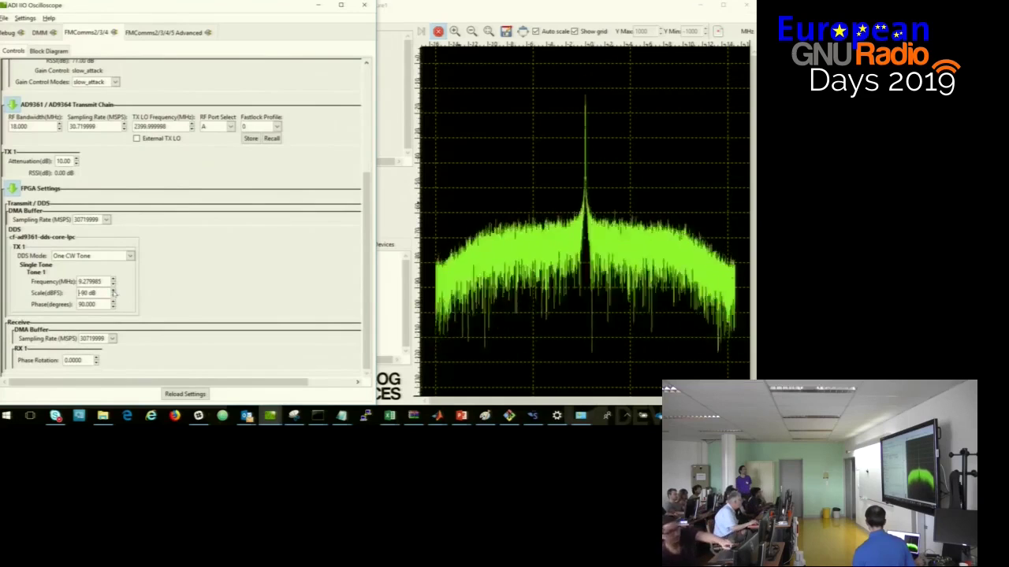
left_click(113, 290)
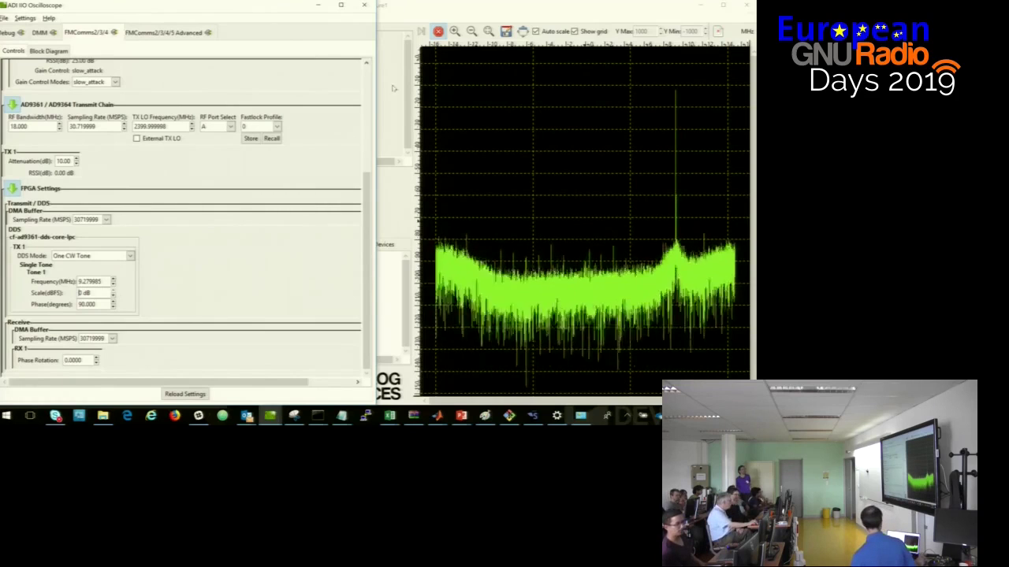
- Turn on peak markers in the Capture1 spectrum plot and stop the capture
left_click(421, 14)
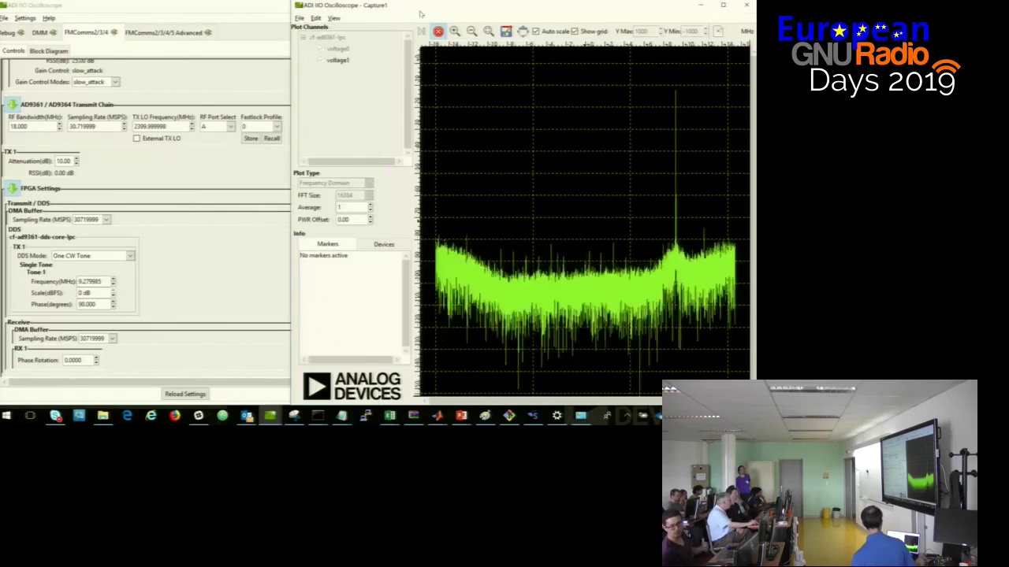
right_click(582, 159)
left_click(589, 166)
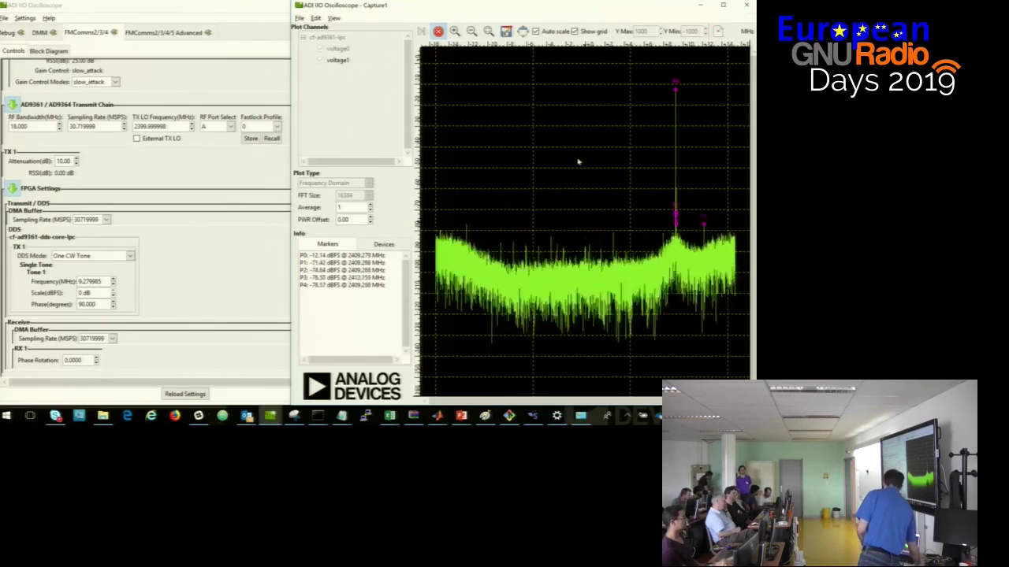
left_click(438, 32)
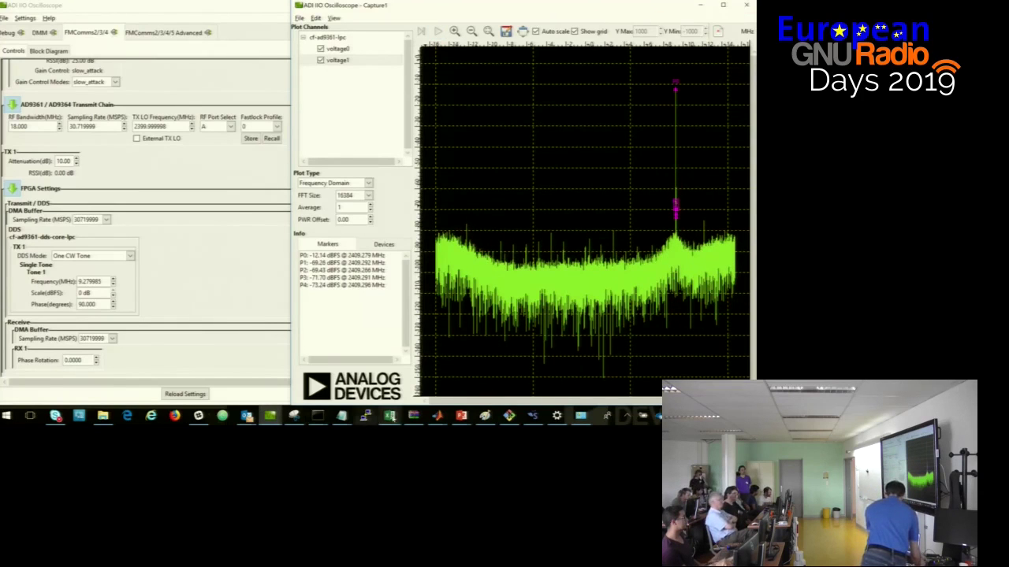
- Switch to the IMS2019.pptx presentation in PowerPoint, at the IIO-Tools + IIO-Scope demo slide
key("alt+Tab")
key("alt+Tab")
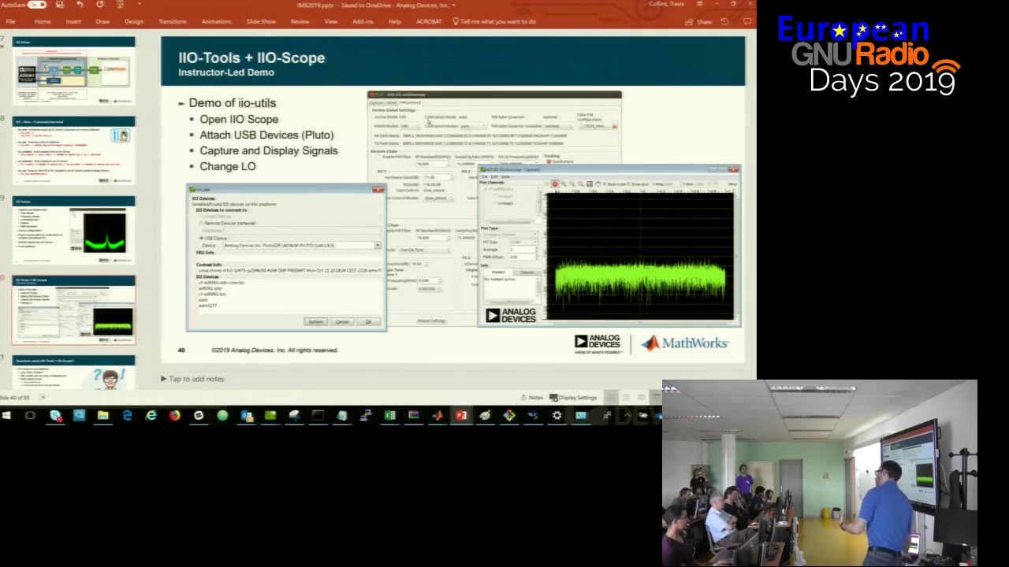
key("alt+Tab")
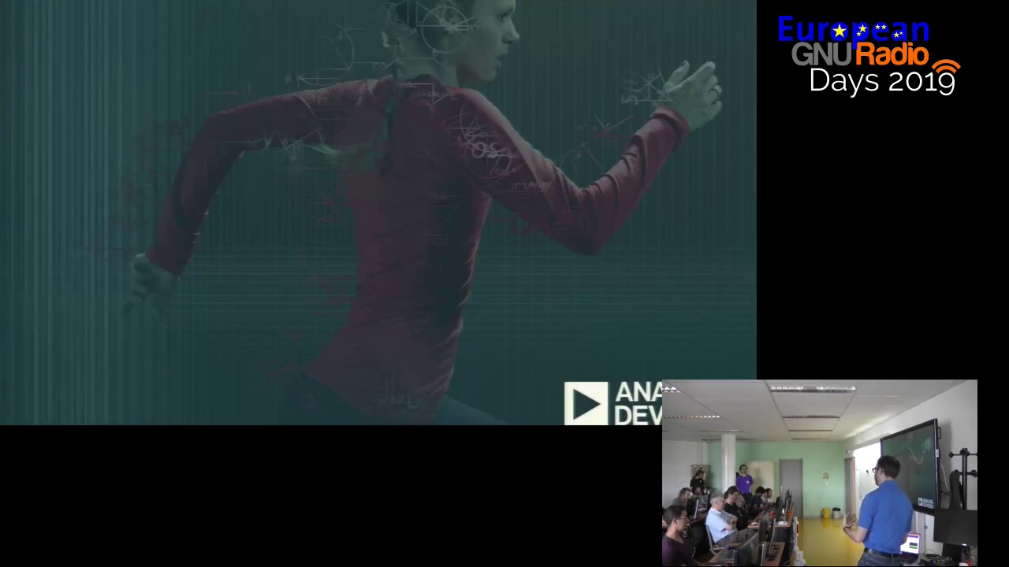